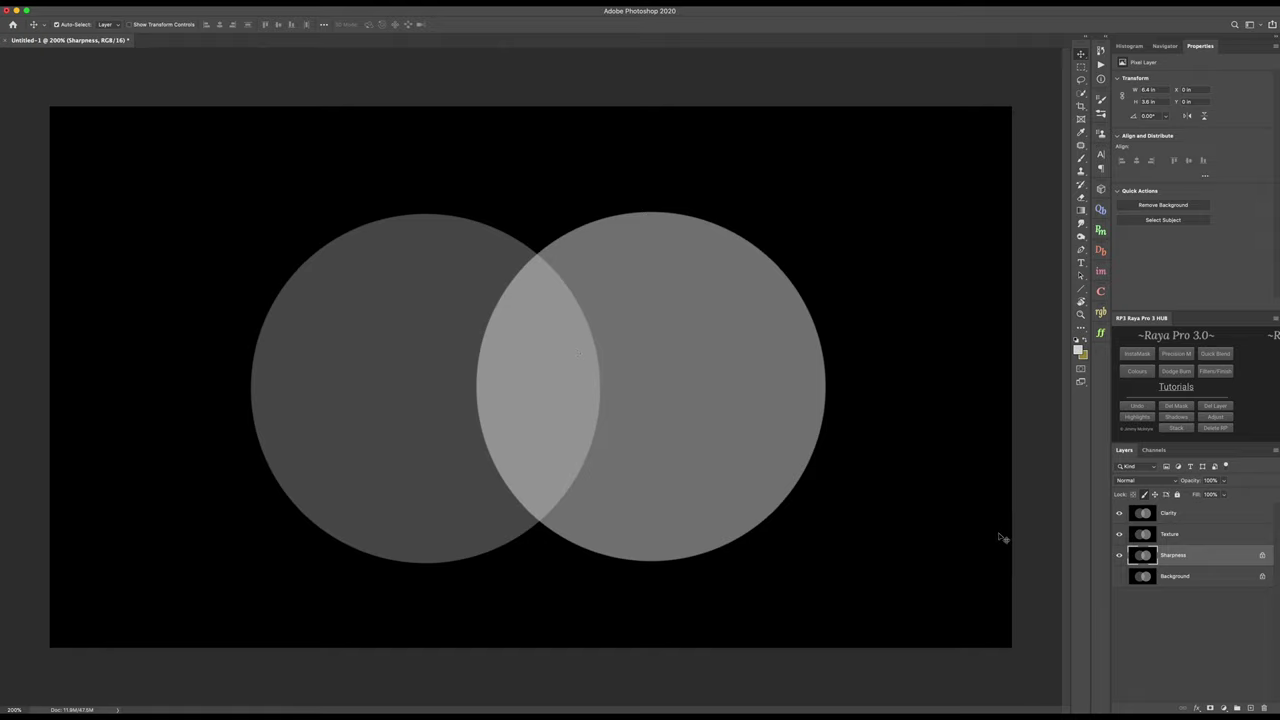
- Select the Clarity layer of the overlapping-circles document in the Layers panel
{"action": "left_click", "coordinate": [1170, 516]}
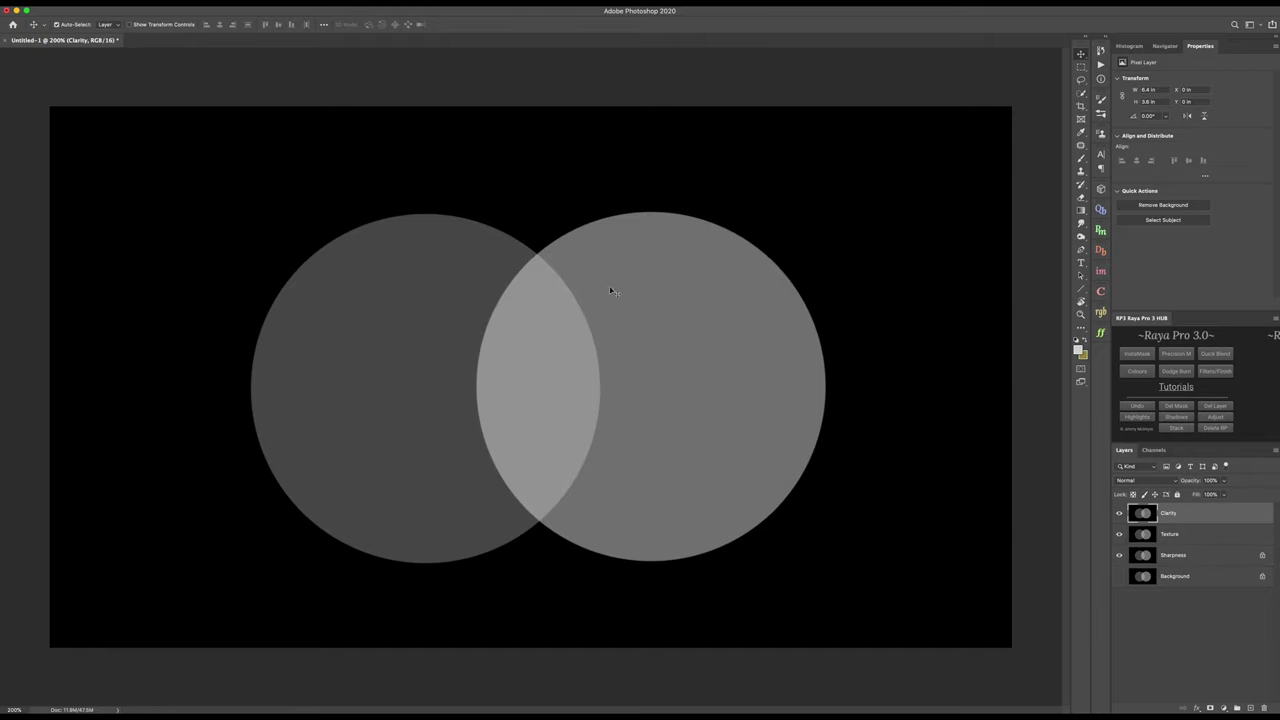
- Apply Camera Raw Clarity +100 to the Clarity layer after testing values down to -100
{"action": "left_click", "coordinate": [240, 3]}
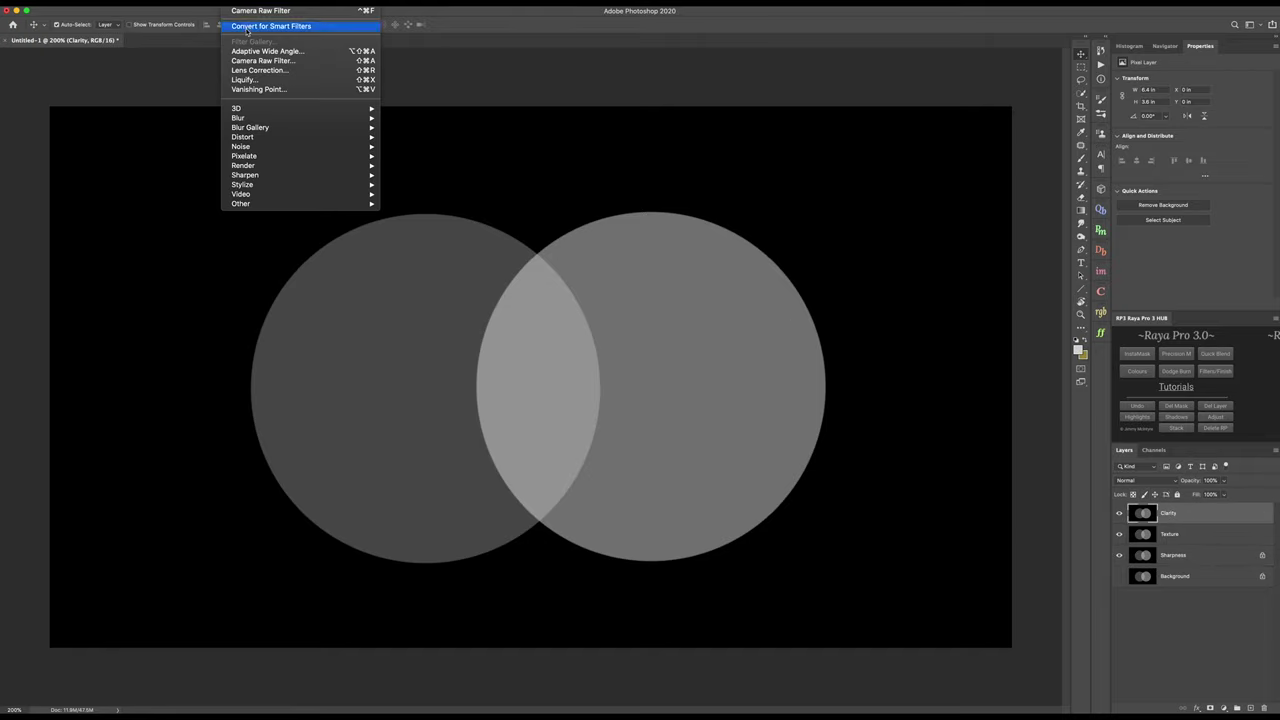
{"action": "left_click", "coordinate": [253, 61]}
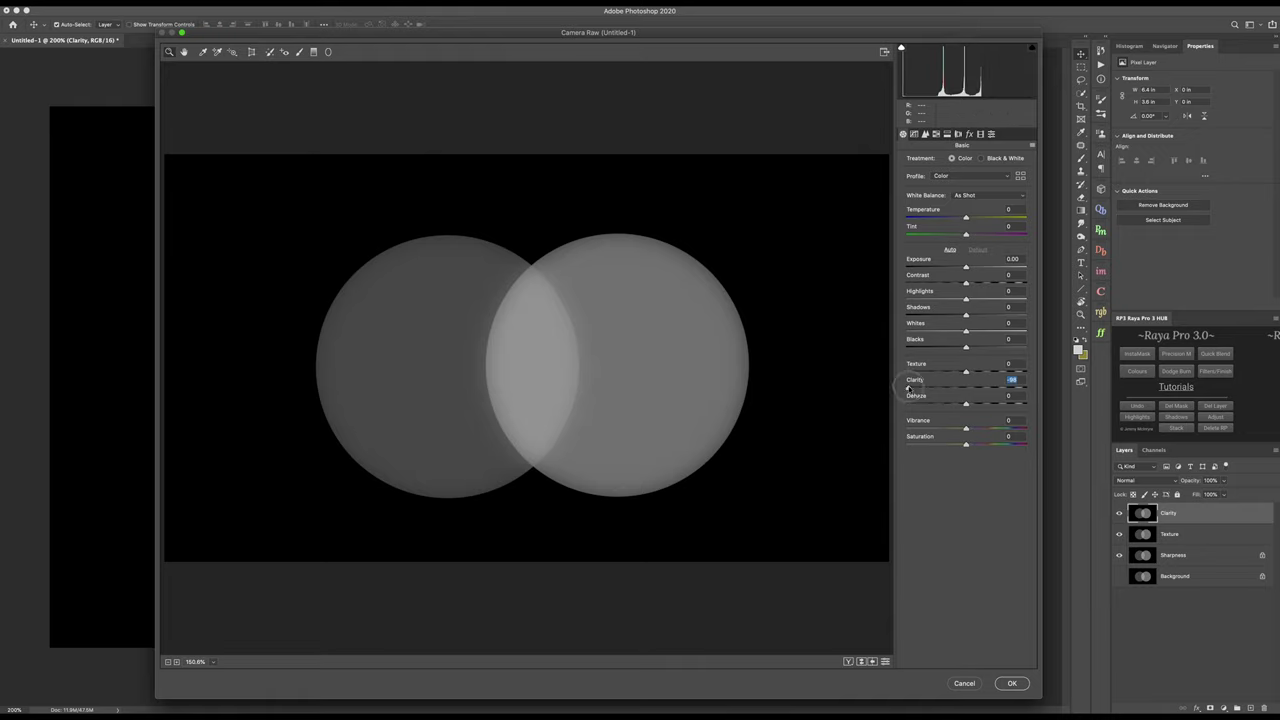
{"action": "left_click_drag", "start_coordinate": [922, 388], "coordinate": [1024, 391]}
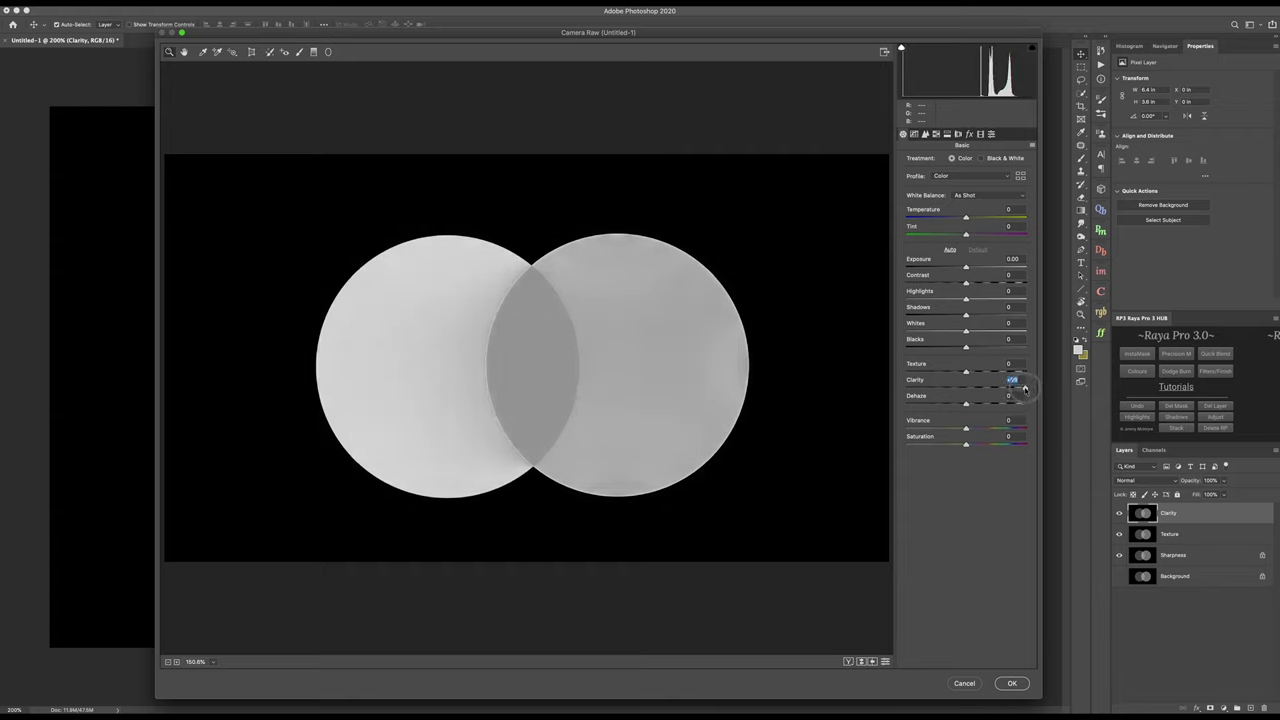
{"action": "left_click_drag", "start_coordinate": [1024, 389], "coordinate": [964, 383]}
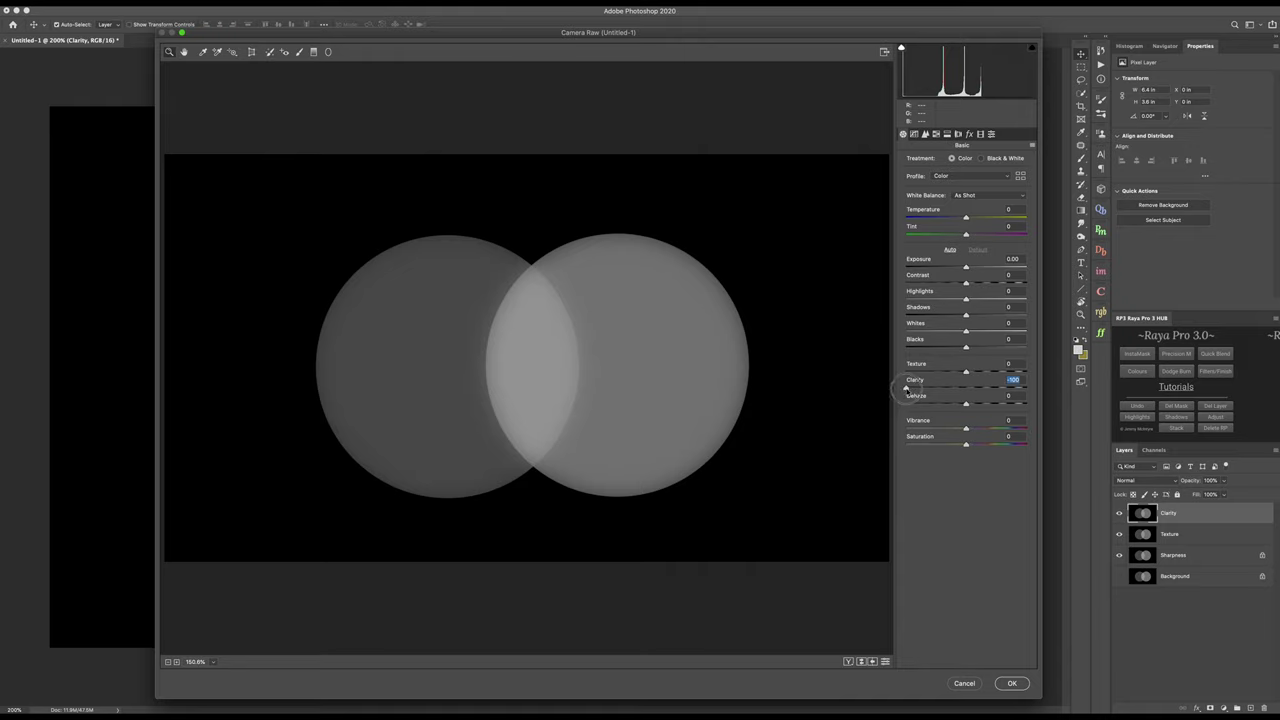
{"action": "left_click_drag", "start_coordinate": [941, 387], "coordinate": [970, 387]}
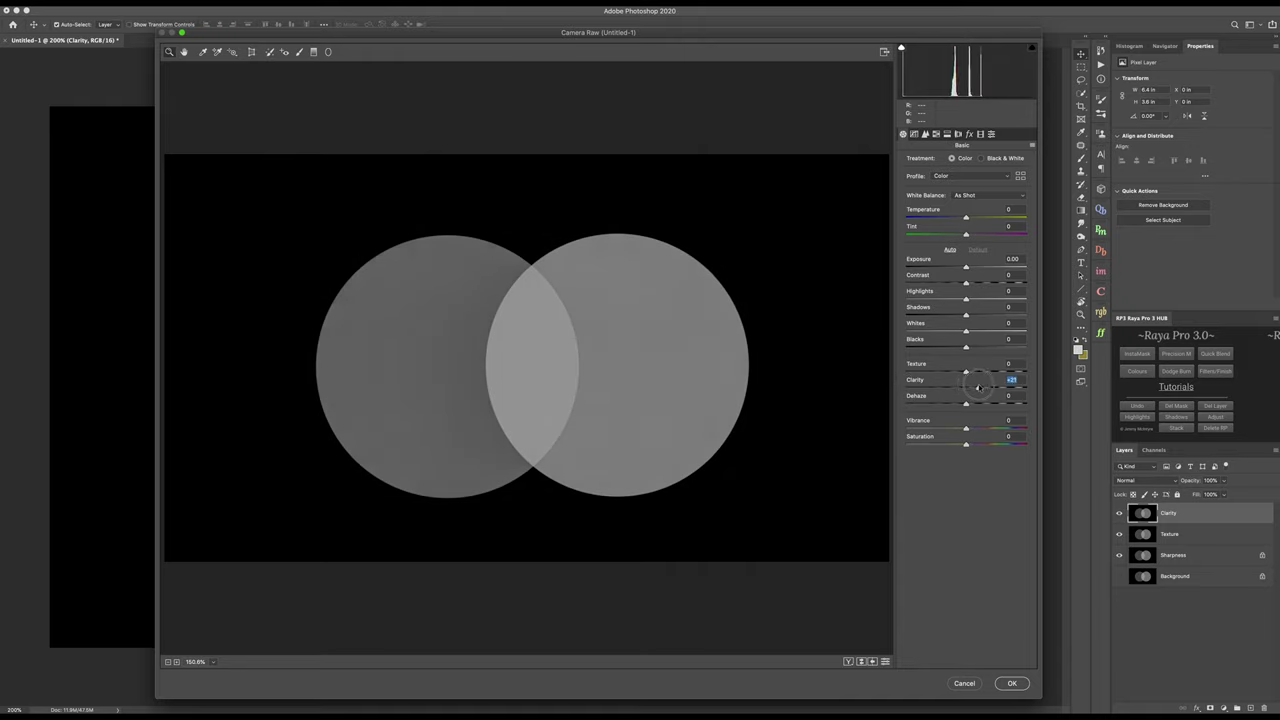
{"action": "mouse_move", "coordinate": [978, 387]}
{"action": "left_mouse_down"}
{"action": "mouse_move", "coordinate": [1028, 390]}
{"action": "mouse_move", "coordinate": [977, 389]}
{"action": "left_mouse_up"}
{"action": "left_click_drag", "start_coordinate": [977, 389], "coordinate": [898, 395]}
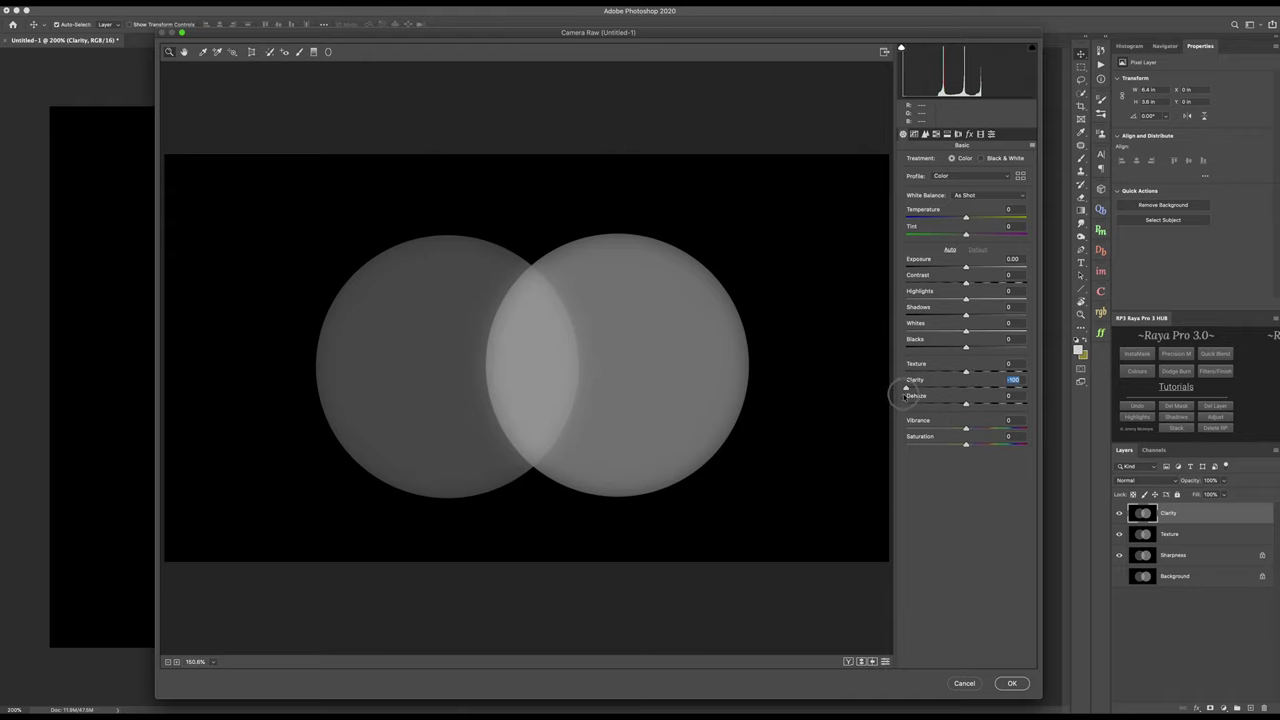
{"action": "left_click_drag", "start_coordinate": [898, 395], "coordinate": [1027, 384]}
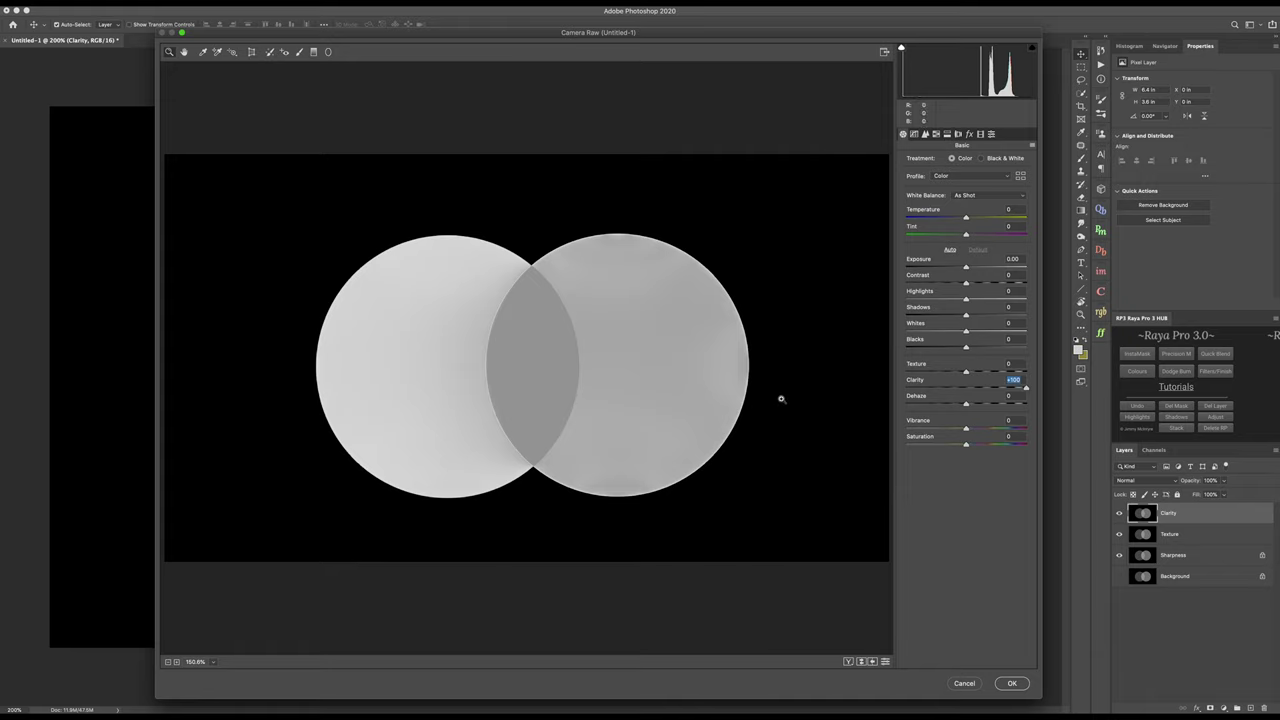
{"action": "left_click", "coordinate": [1012, 684]}
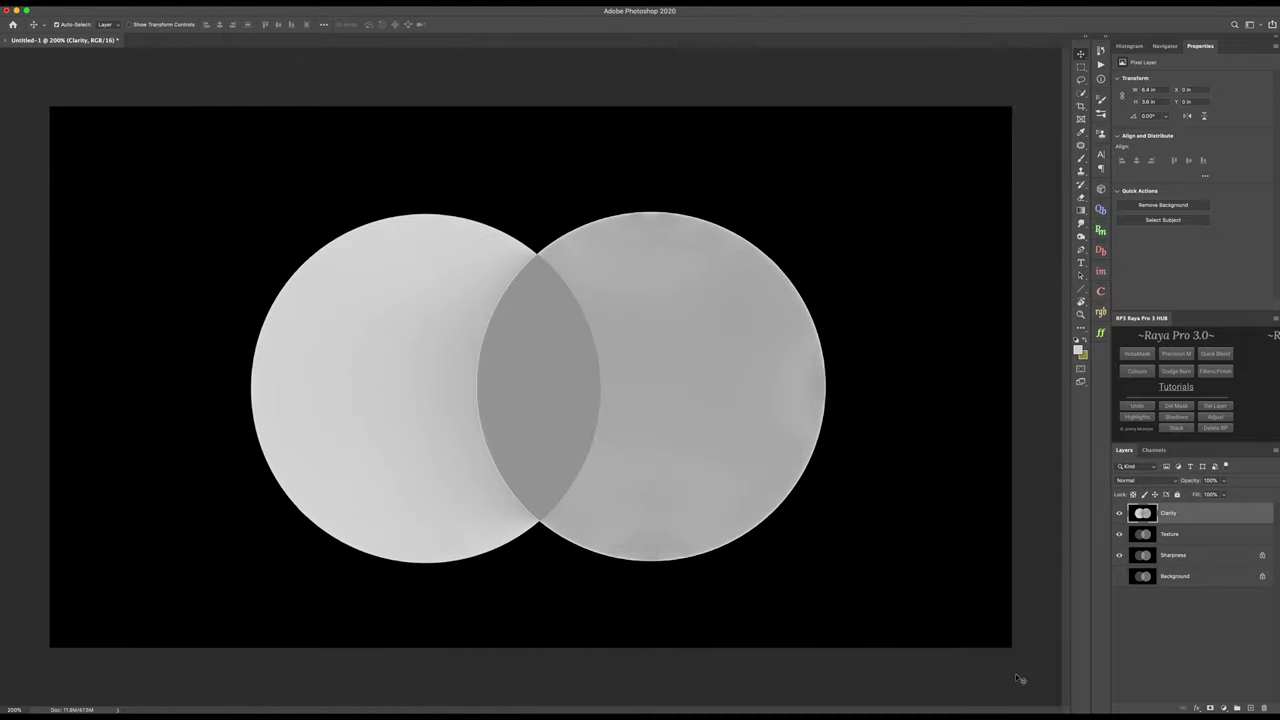
- Select the Texture layer, hide Clarity, and bring the Texture layer into Camera Raw
{"action": "left_click", "coordinate": [1183, 538]}
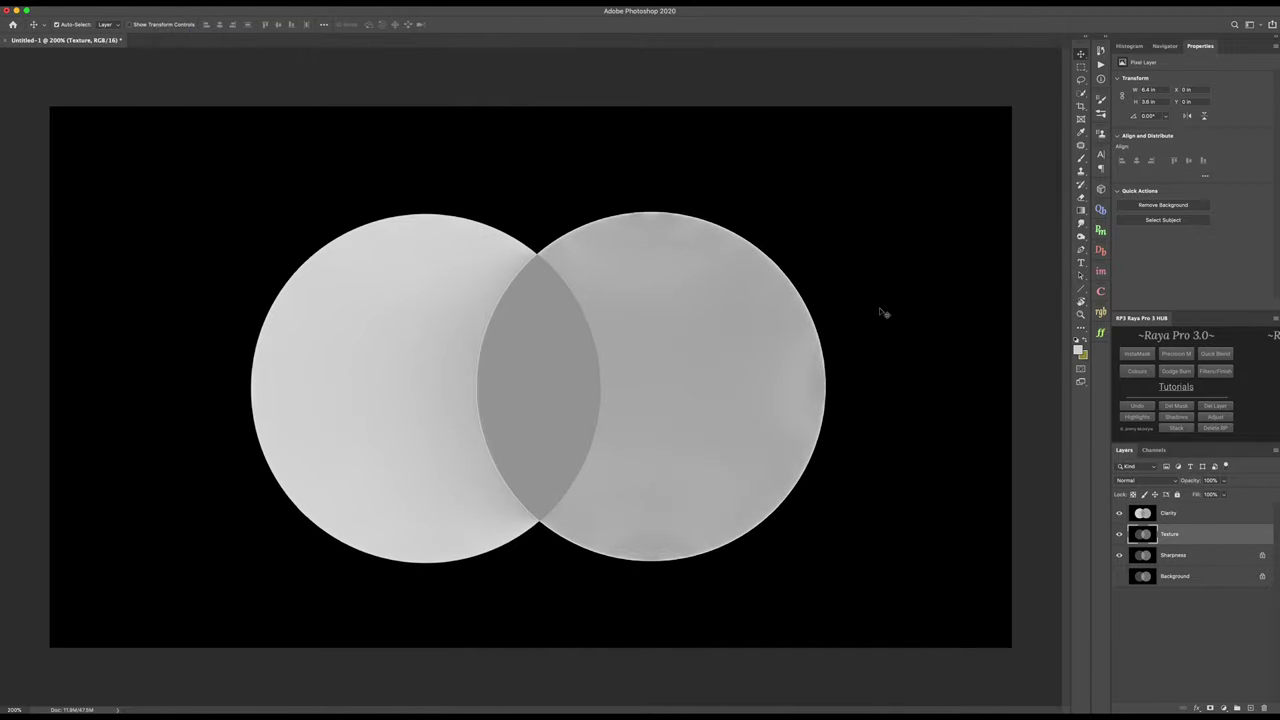
{"action": "left_click", "coordinate": [1119, 513]}
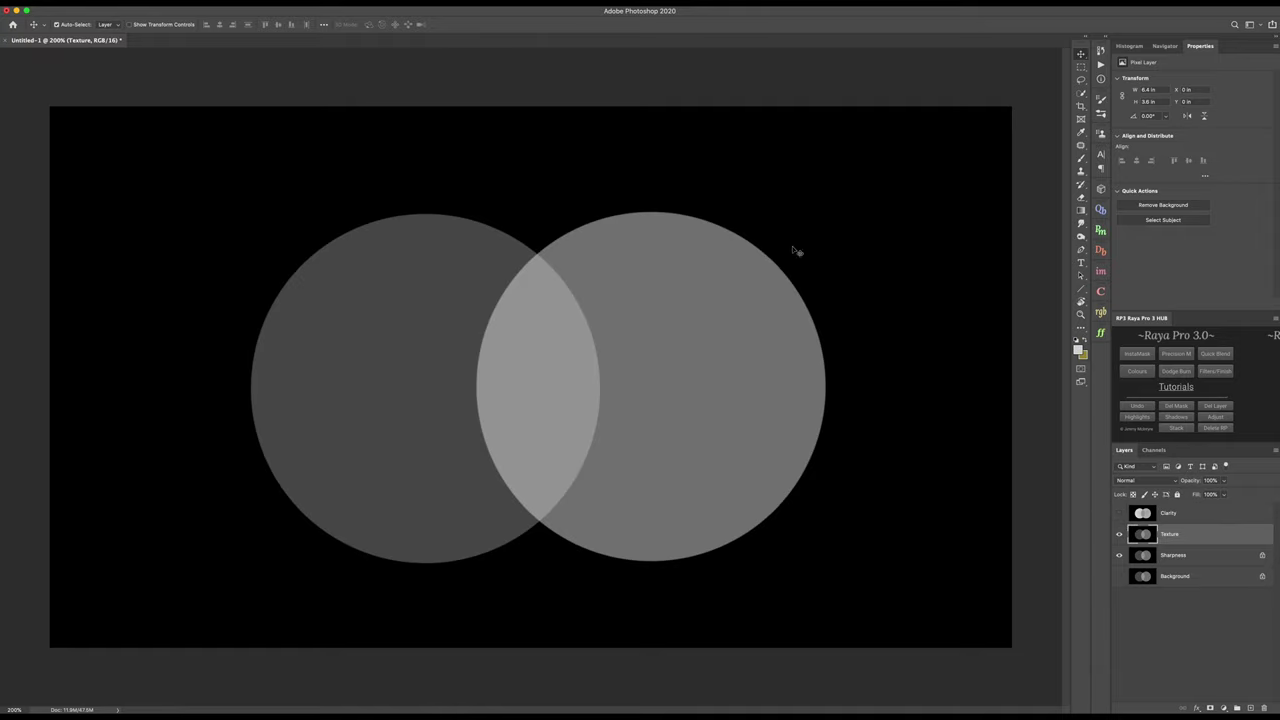
{"action": "left_click", "coordinate": [235, 3]}
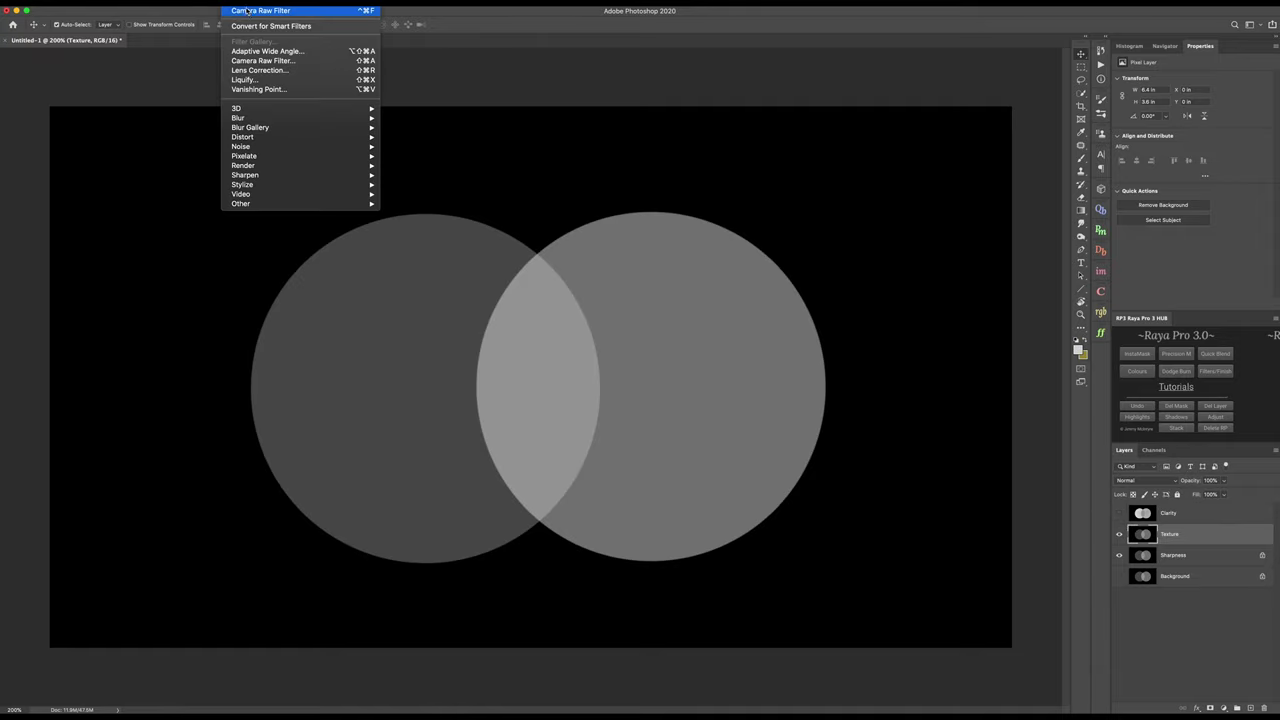
{"action": "left_click", "coordinate": [260, 61]}
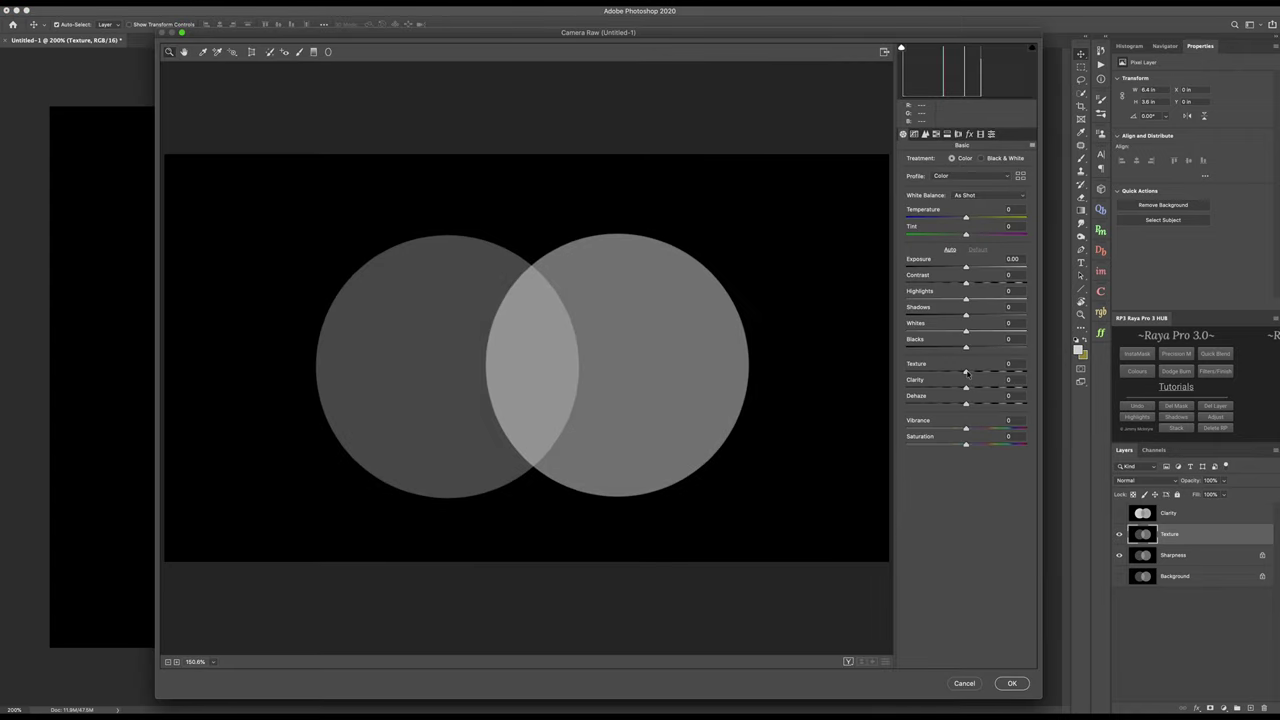
- Set the Texture layer's Texture to +100 after sweeping it from -100
{"action": "left_click", "coordinate": [1009, 364]}
{"action": "left_click_drag", "start_coordinate": [965, 371], "coordinate": [907, 395]}
{"action": "left_click_drag", "start_coordinate": [907, 371], "coordinate": [1034, 362]}
{"action": "mouse_move", "coordinate": [1025, 371]}
{"action": "left_mouse_down"}
{"action": "mouse_move", "coordinate": [878, 391]}
{"action": "mouse_move", "coordinate": [1026, 382]}
{"action": "left_mouse_up"}
{"action": "left_click_drag", "start_coordinate": [1026, 382], "coordinate": [1027, 381]}
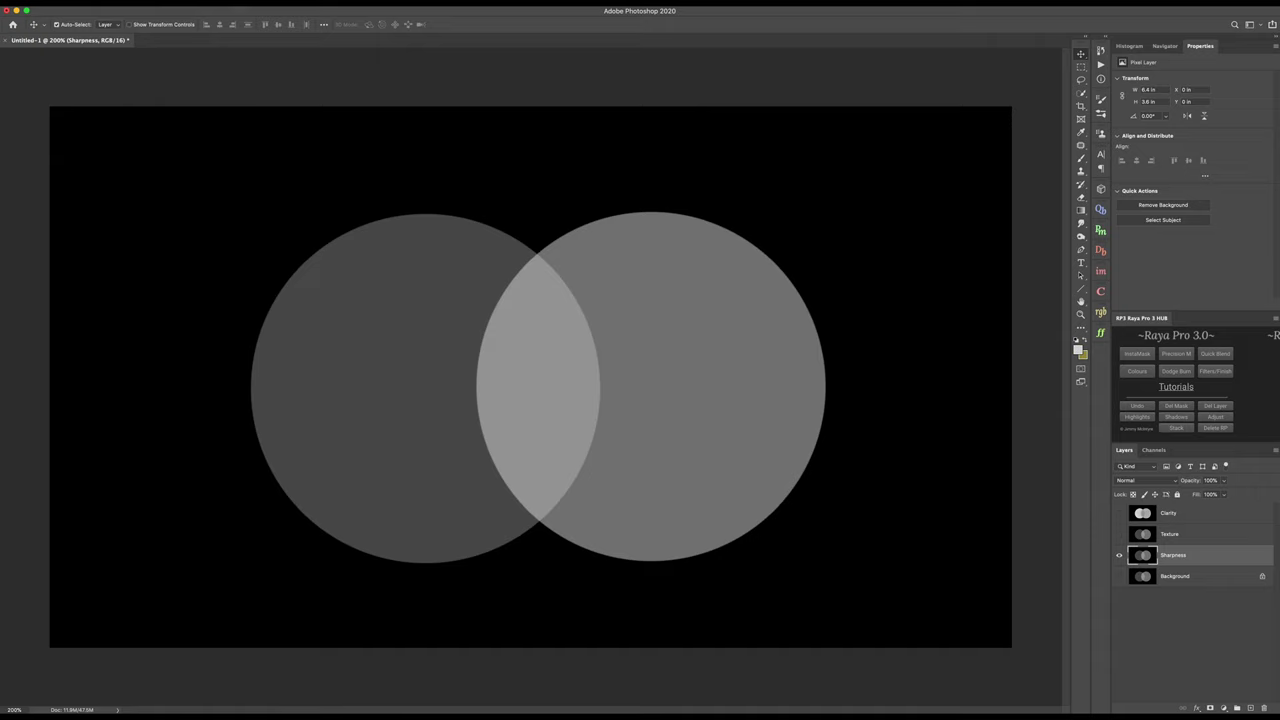
{"action": "left_click", "coordinate": [252, 8]}
- Sharpen the Sharpness layer in Camera Raw's Detail panel at Amount 150, Radius 0.5, Detail 100
{"action": "left_click", "coordinate": [265, 64]}
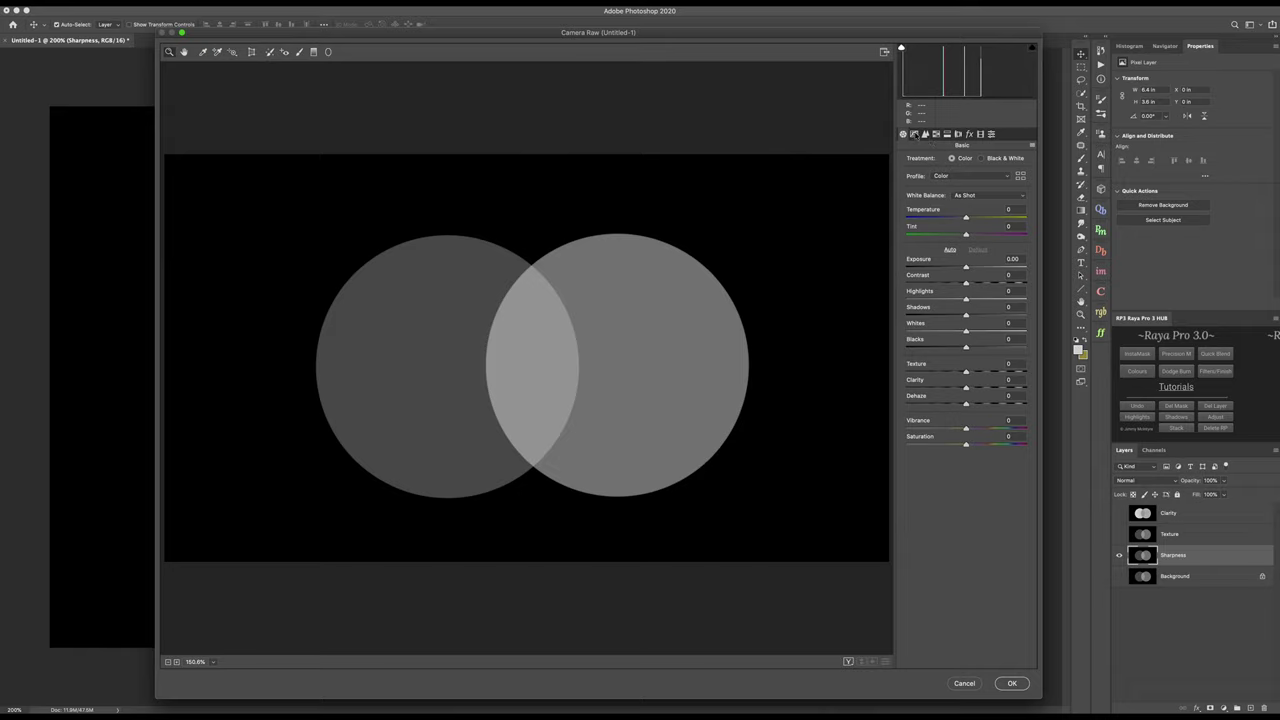
{"action": "left_click", "coordinate": [914, 134]}
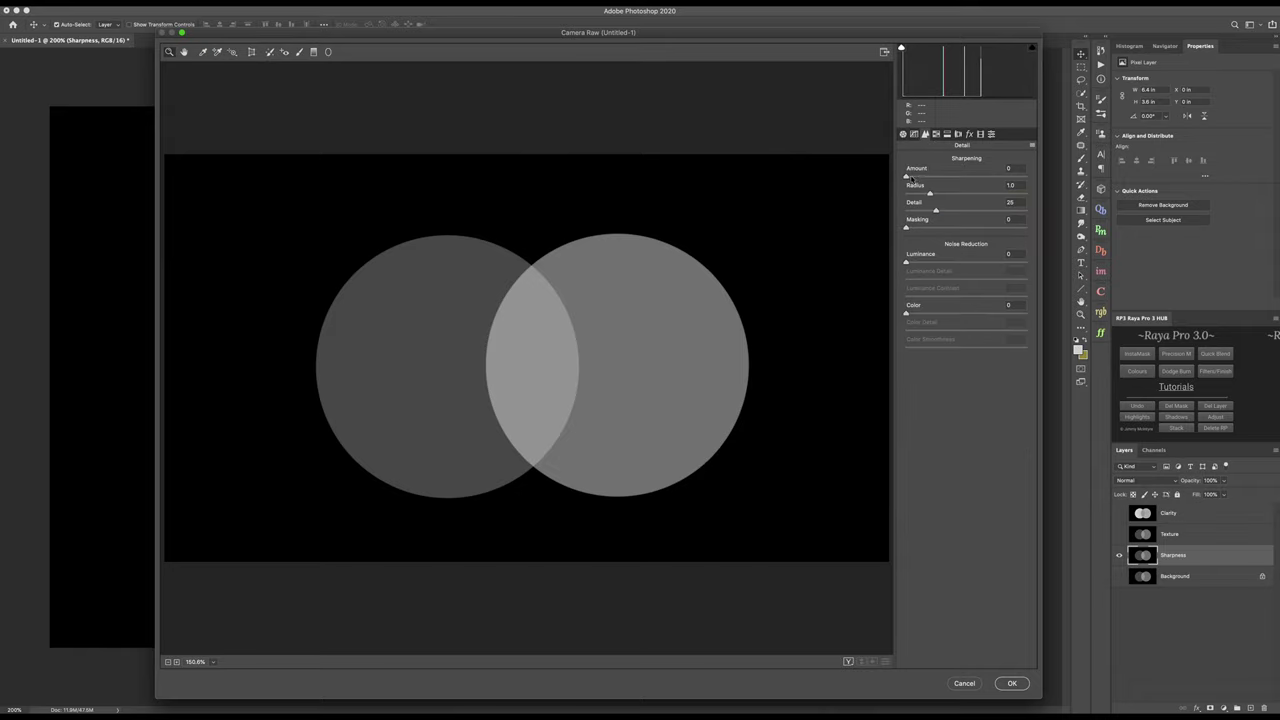
{"action": "left_click_drag", "start_coordinate": [907, 177], "coordinate": [1042, 175]}
{"action": "mouse_move", "coordinate": [1042, 175]}
{"action": "left_mouse_down"}
{"action": "mouse_move", "coordinate": [907, 176]}
{"action": "mouse_move", "coordinate": [1088, 175]}
{"action": "mouse_move", "coordinate": [892, 172]}
{"action": "left_mouse_up"}
{"action": "left_click", "coordinate": [906, 176]}
{"action": "mouse_move", "coordinate": [907, 176]}
{"action": "left_mouse_down"}
{"action": "mouse_move", "coordinate": [1027, 174]}
{"action": "mouse_move", "coordinate": [895, 178]}
{"action": "mouse_move", "coordinate": [1027, 176]}
{"action": "left_mouse_up"}
{"action": "left_click", "coordinate": [1012, 684]}
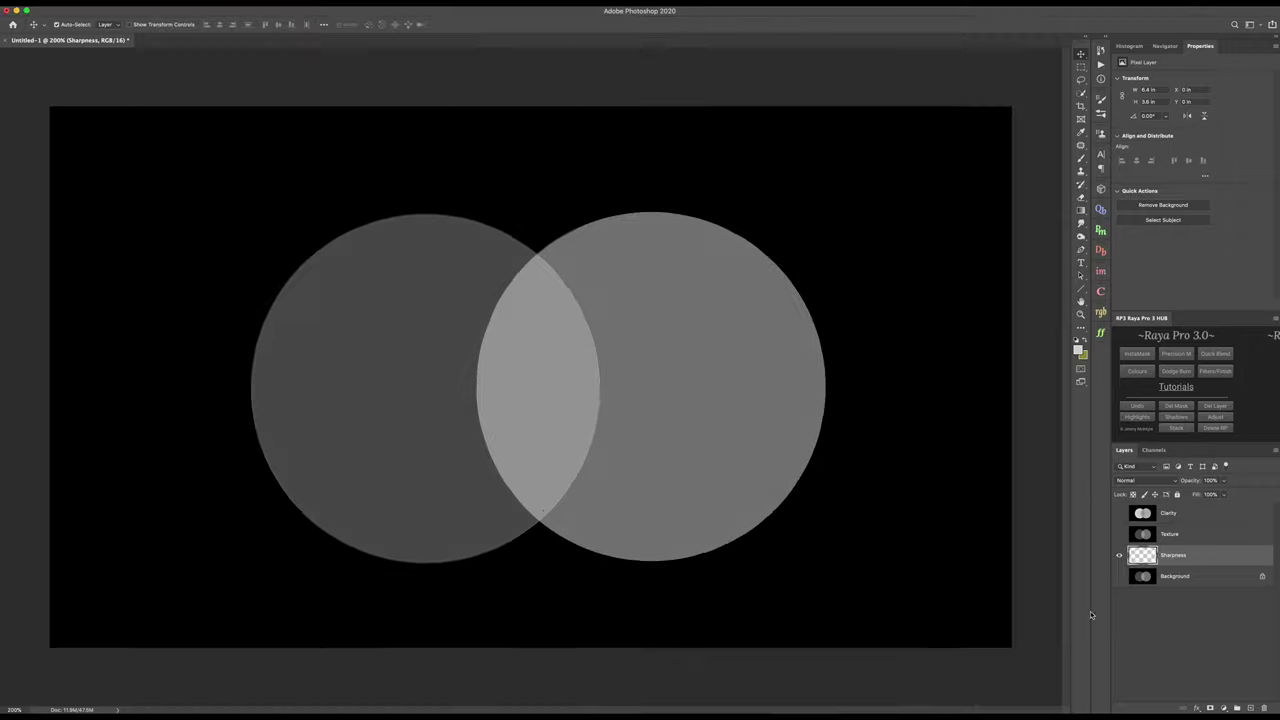
- Turn the Texture and Clarity layers back on to compare their effects on the circles
{"action": "left_click", "coordinate": [1119, 555]}
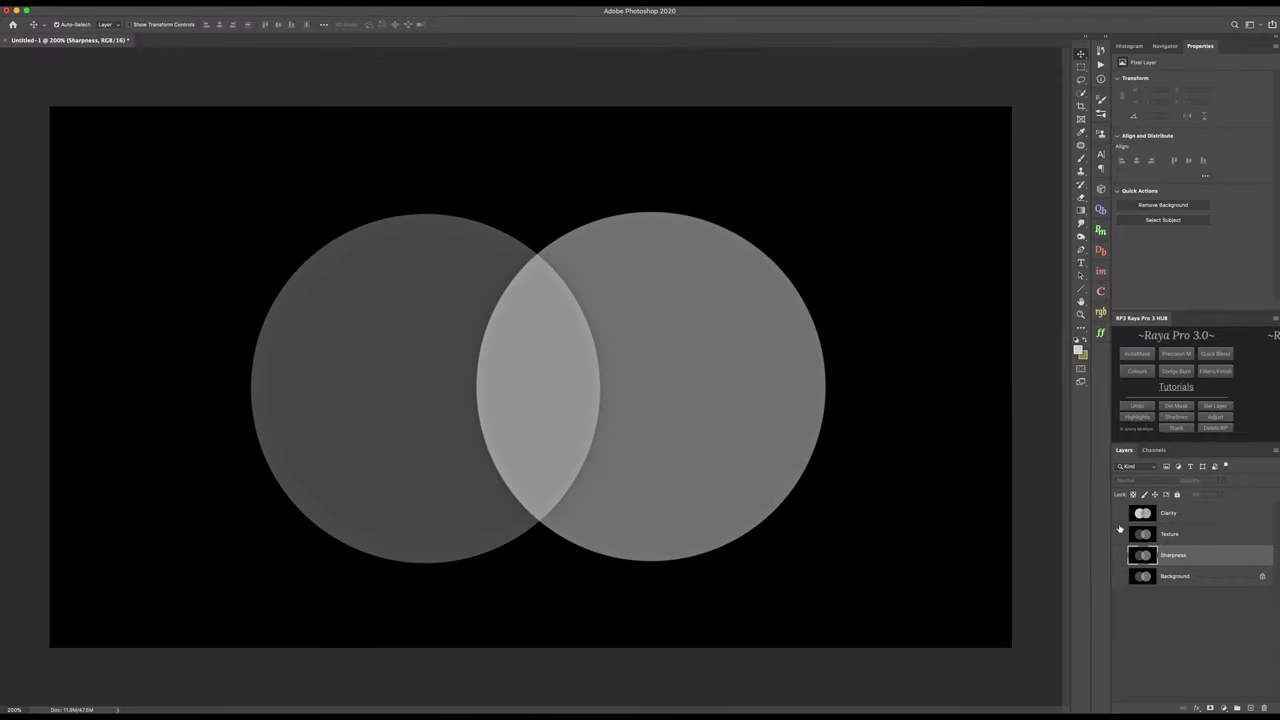
{"action": "left_click", "coordinate": [1119, 534]}
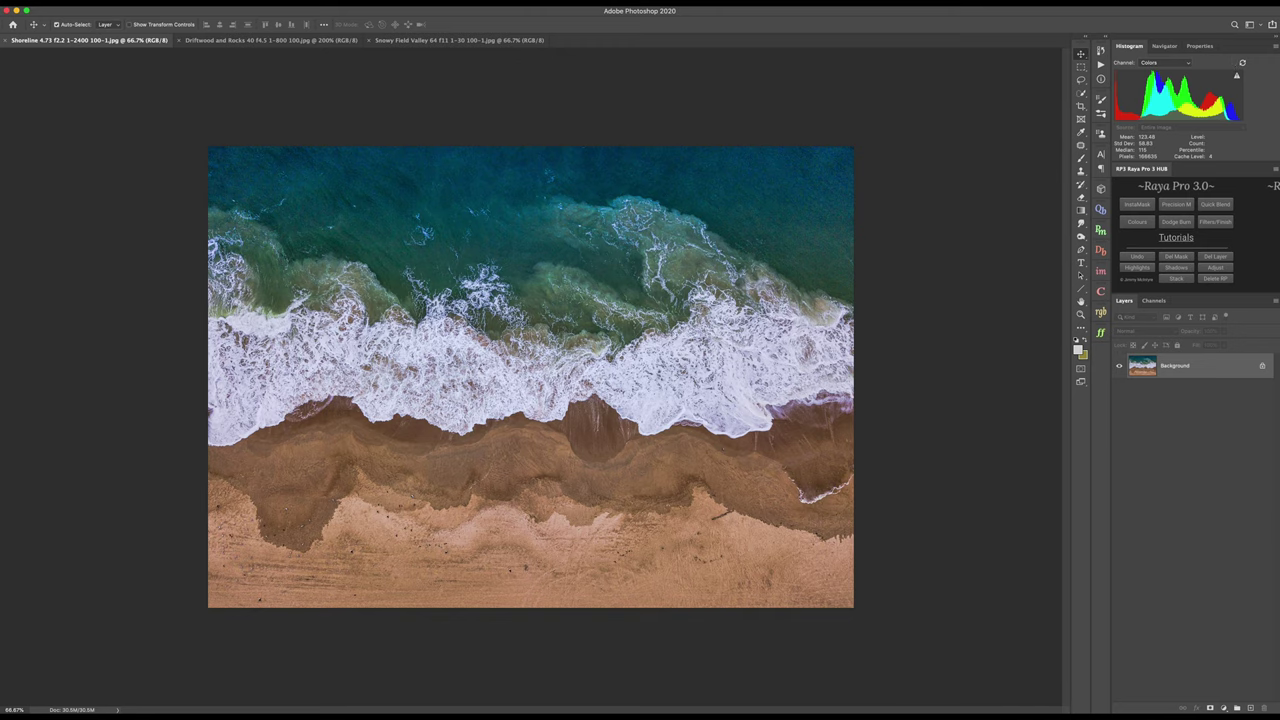
- Open the Shoreline beach photo in the Camera Raw Filter
{"action": "left_click", "coordinate": [238, 5]}
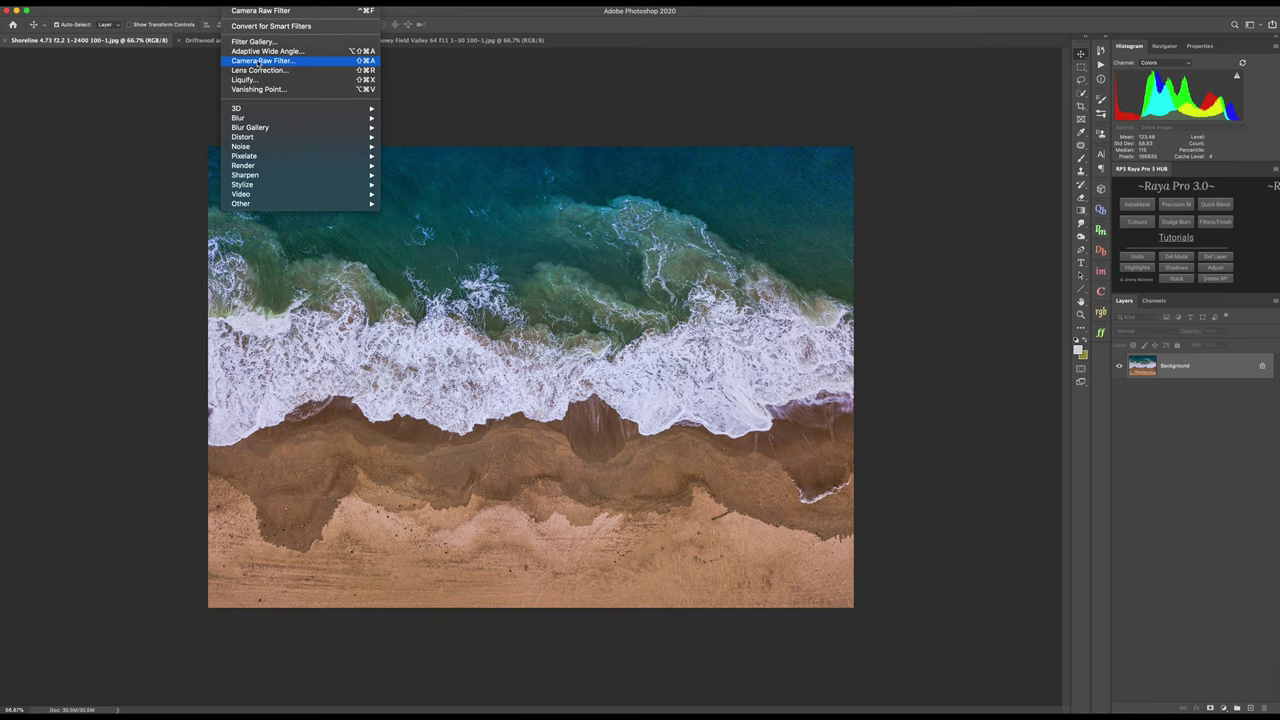
{"action": "left_click", "coordinate": [258, 62]}
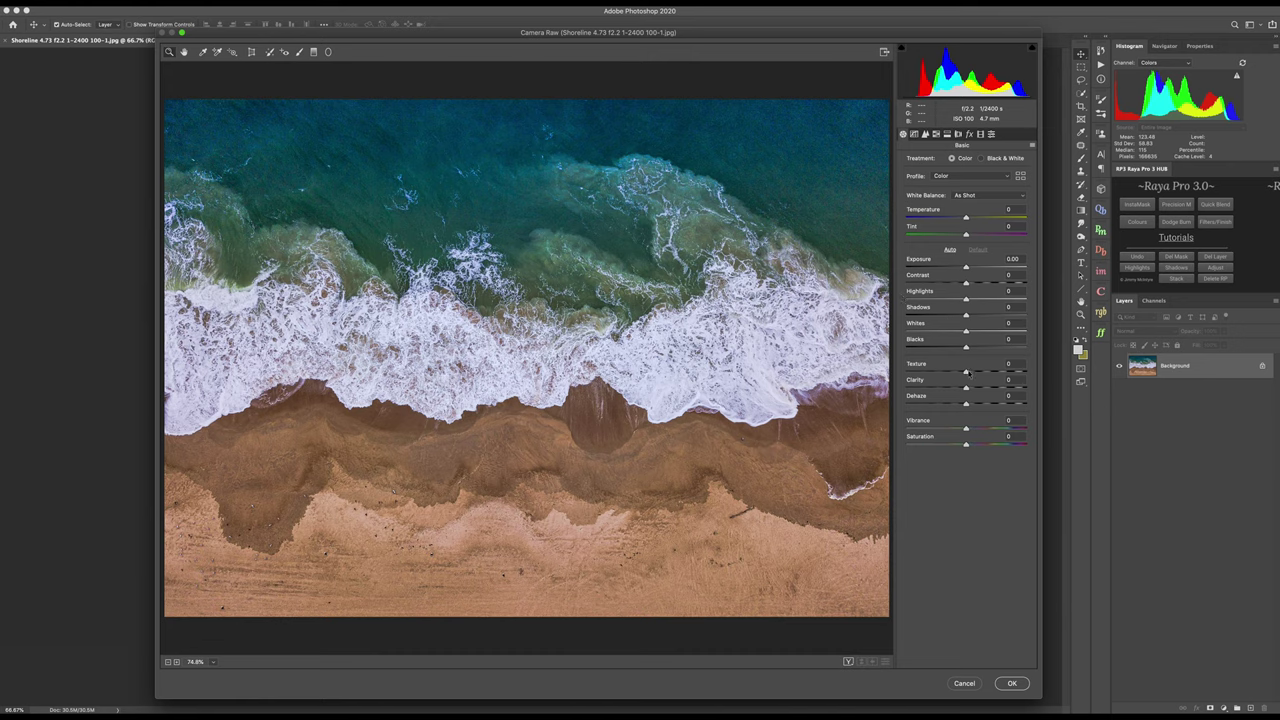
- Sweep the beach photo's Texture between -100 and +100, settling at -30
{"action": "left_click_drag", "start_coordinate": [966, 372], "coordinate": [965, 373]}
{"action": "double_click", "coordinate": [966, 372]}
{"action": "left_click_drag", "start_coordinate": [966, 372], "coordinate": [952, 377]}
{"action": "left_click_drag", "start_coordinate": [946, 379], "coordinate": [907, 388]}
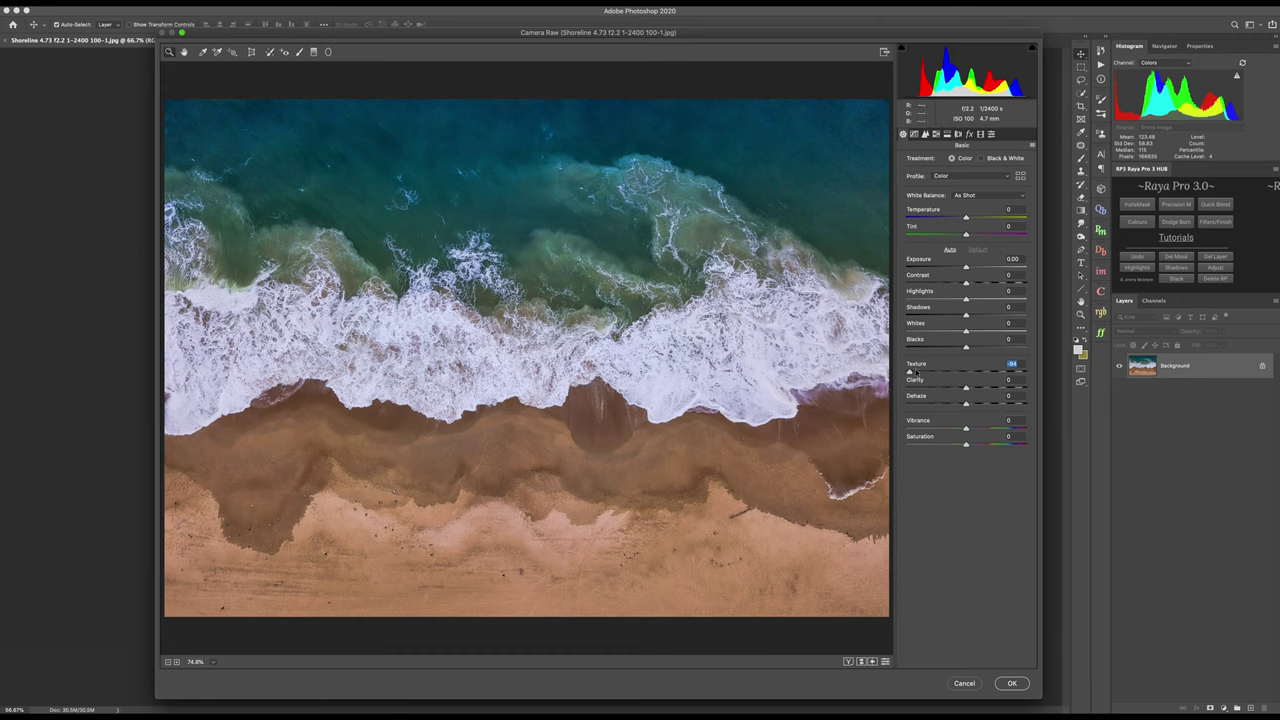
{"action": "left_click_drag", "start_coordinate": [910, 371], "coordinate": [1026, 363]}
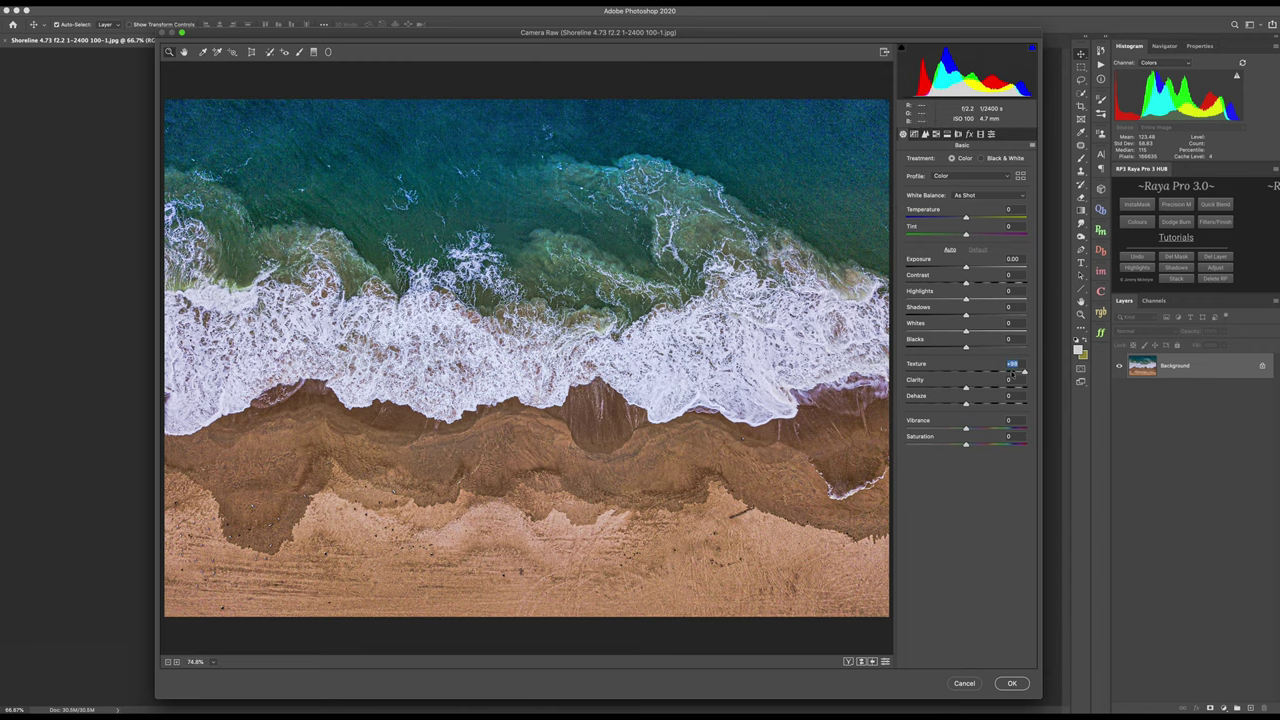
{"action": "left_click_drag", "start_coordinate": [1023, 372], "coordinate": [970, 372]}
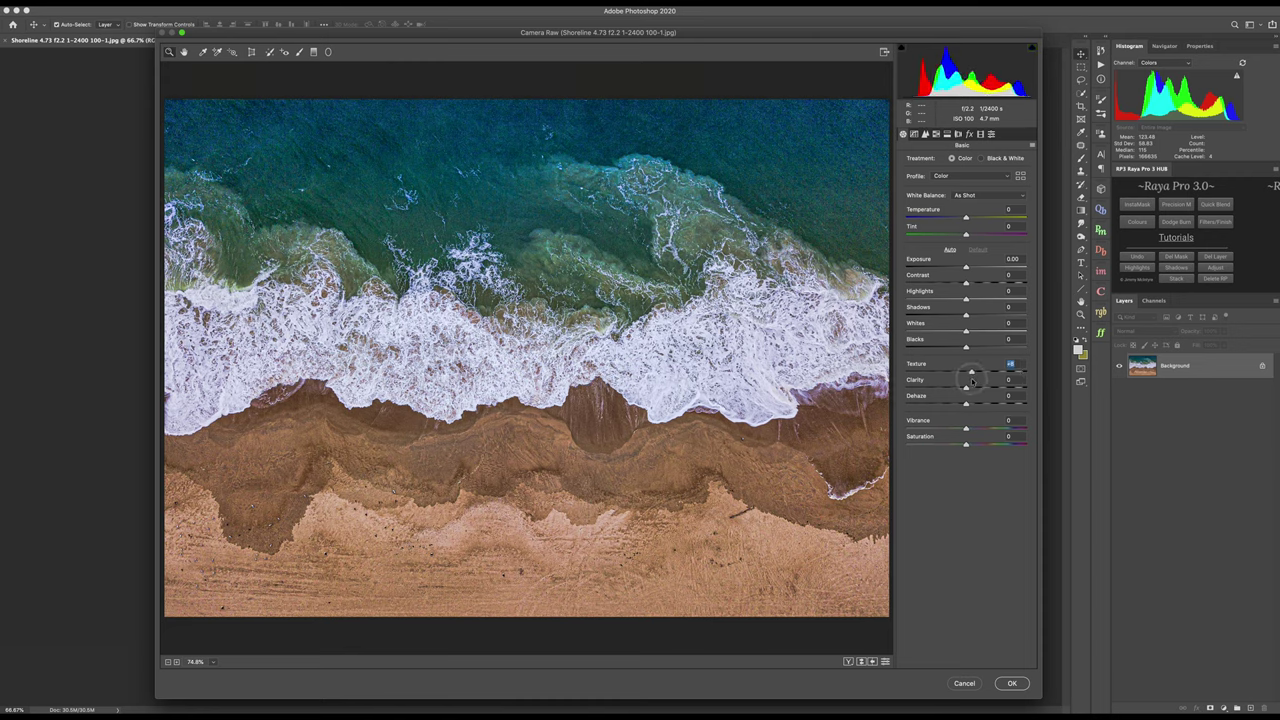
{"action": "left_click_drag", "start_coordinate": [971, 382], "coordinate": [975, 382]}
{"action": "mouse_move", "coordinate": [983, 372]}
{"action": "left_mouse_down"}
{"action": "mouse_move", "coordinate": [926, 371]}
{"action": "mouse_move", "coordinate": [965, 371]}
{"action": "left_mouse_up"}
- Sweep the shoreline photo's Clarity between -100 and +100, ending at +100
{"action": "left_click_drag", "start_coordinate": [966, 388], "coordinate": [914, 394]}
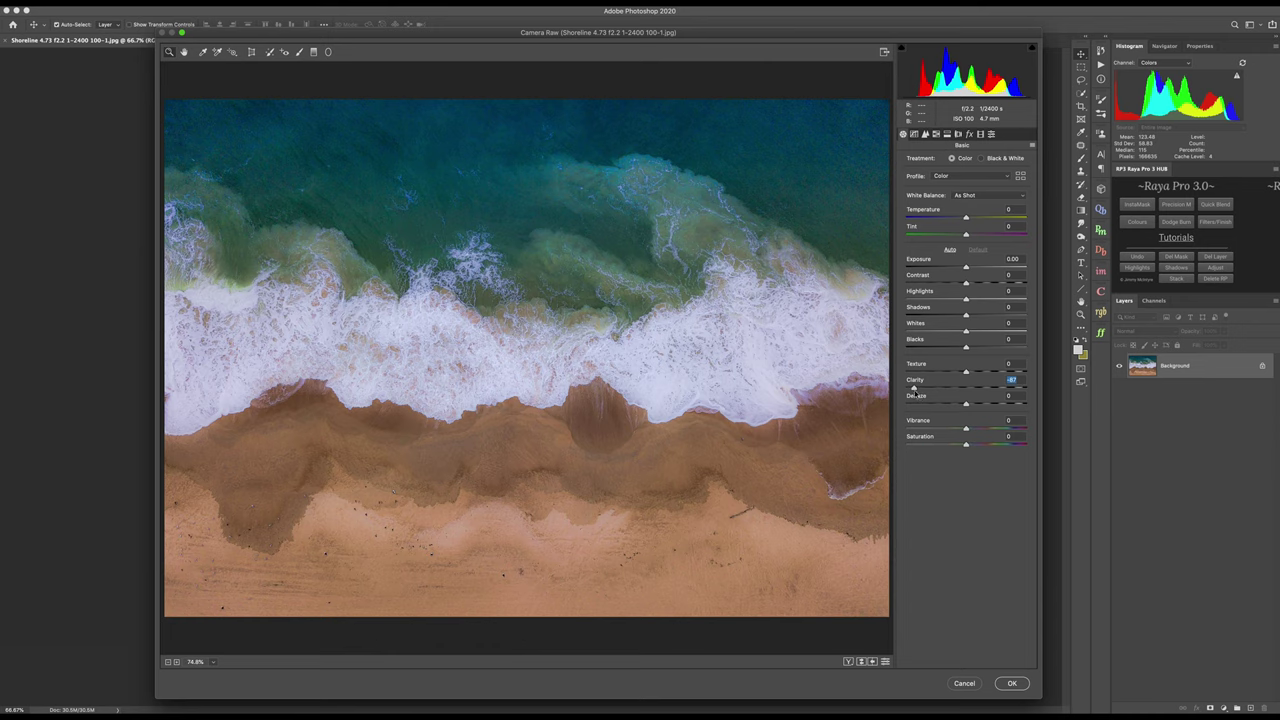
{"action": "mouse_move", "coordinate": [914, 394]}
{"action": "left_mouse_down"}
{"action": "mouse_move", "coordinate": [966, 386]}
{"action": "mouse_move", "coordinate": [883, 398]}
{"action": "left_mouse_up"}
{"action": "left_click_drag", "start_coordinate": [883, 398], "coordinate": [965, 384]}
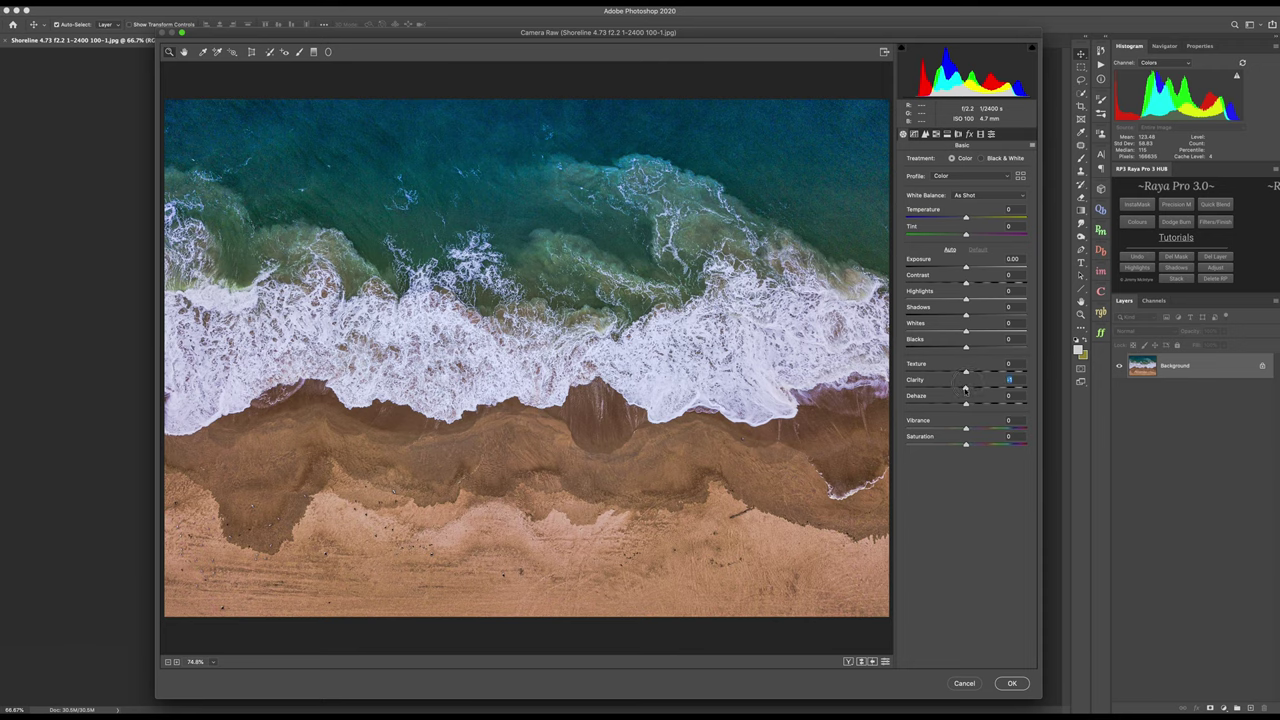
{"action": "left_click_drag", "start_coordinate": [965, 388], "coordinate": [981, 388]}
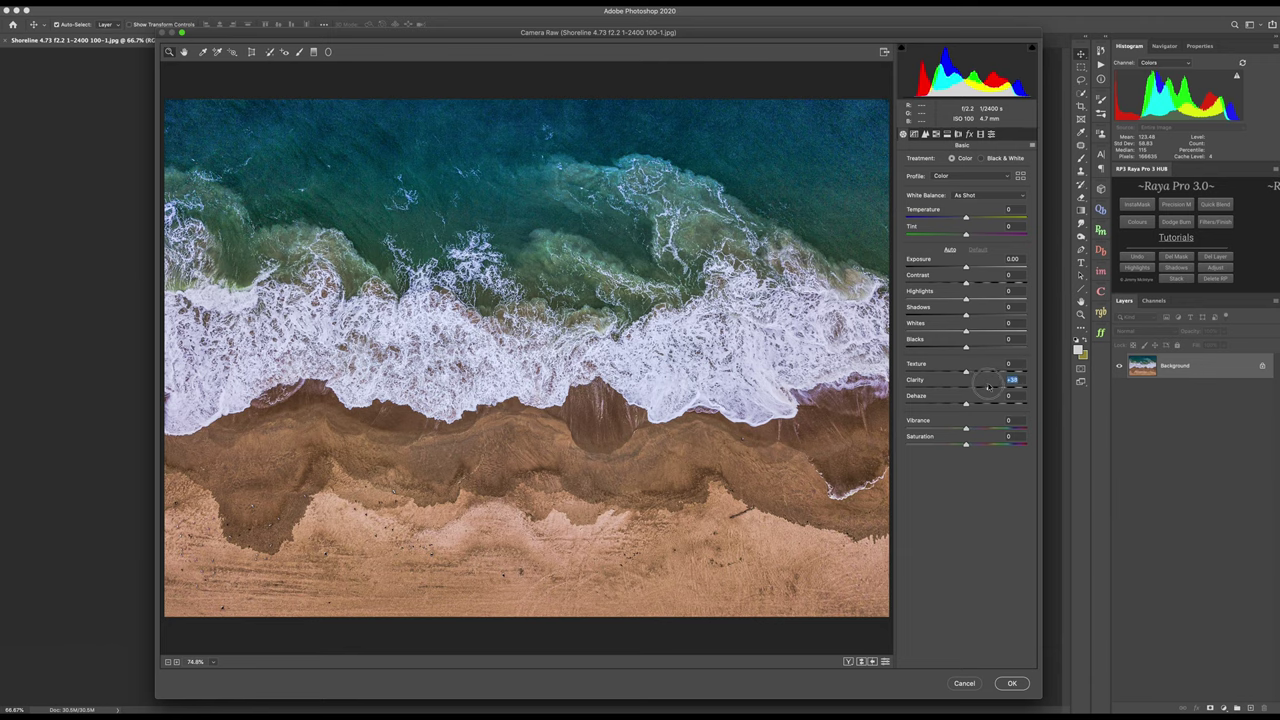
{"action": "left_click_drag", "start_coordinate": [988, 387], "coordinate": [1030, 386]}
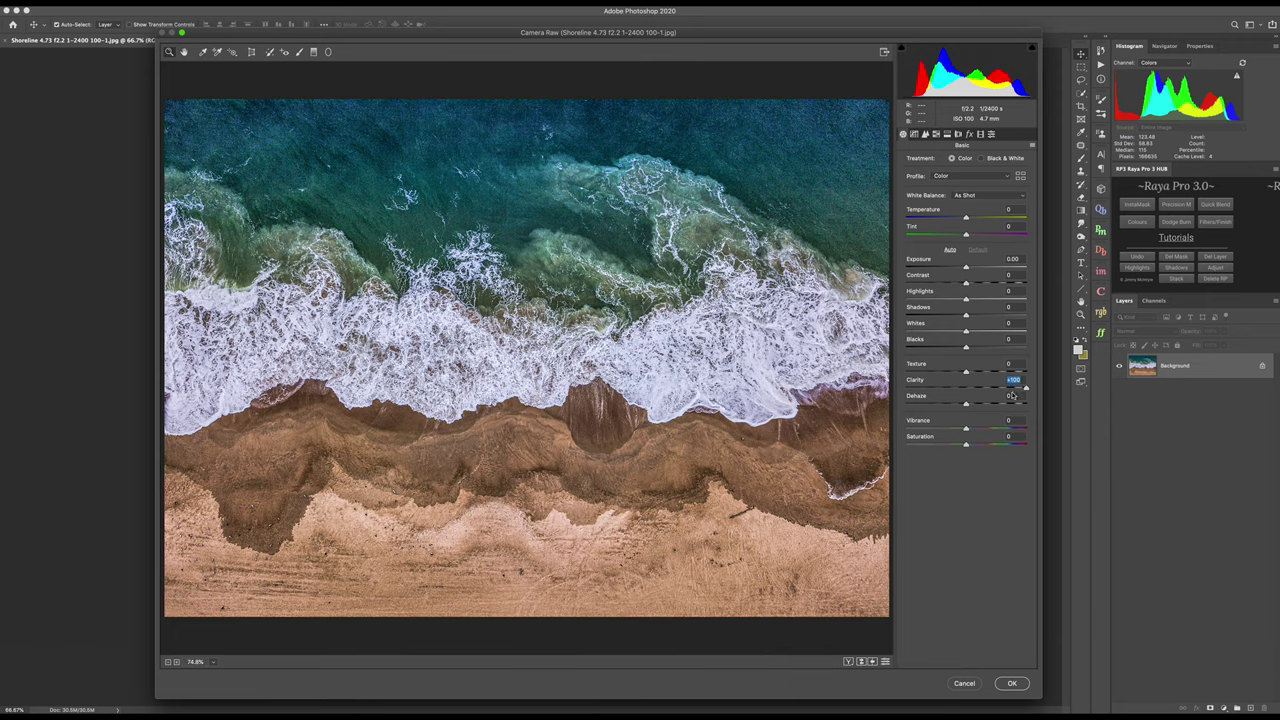
{"action": "left_click_drag", "start_coordinate": [1012, 396], "coordinate": [982, 390]}
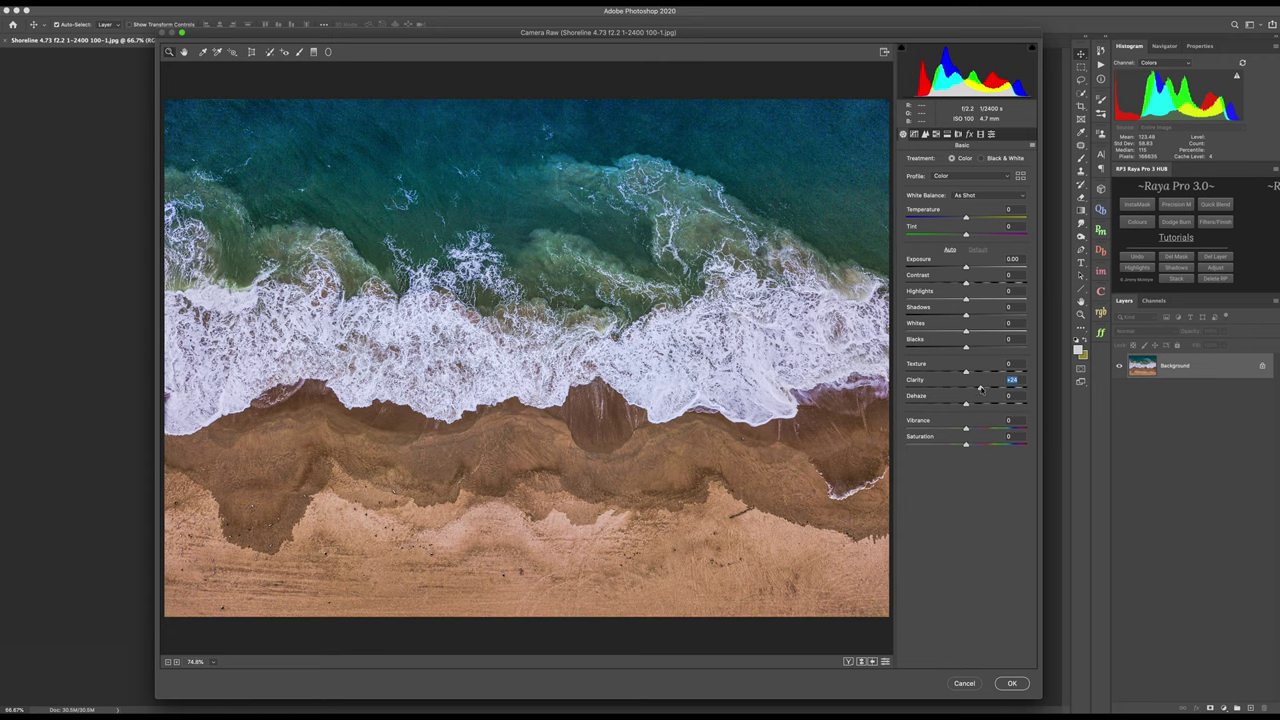
{"action": "left_click_drag", "start_coordinate": [980, 389], "coordinate": [906, 404]}
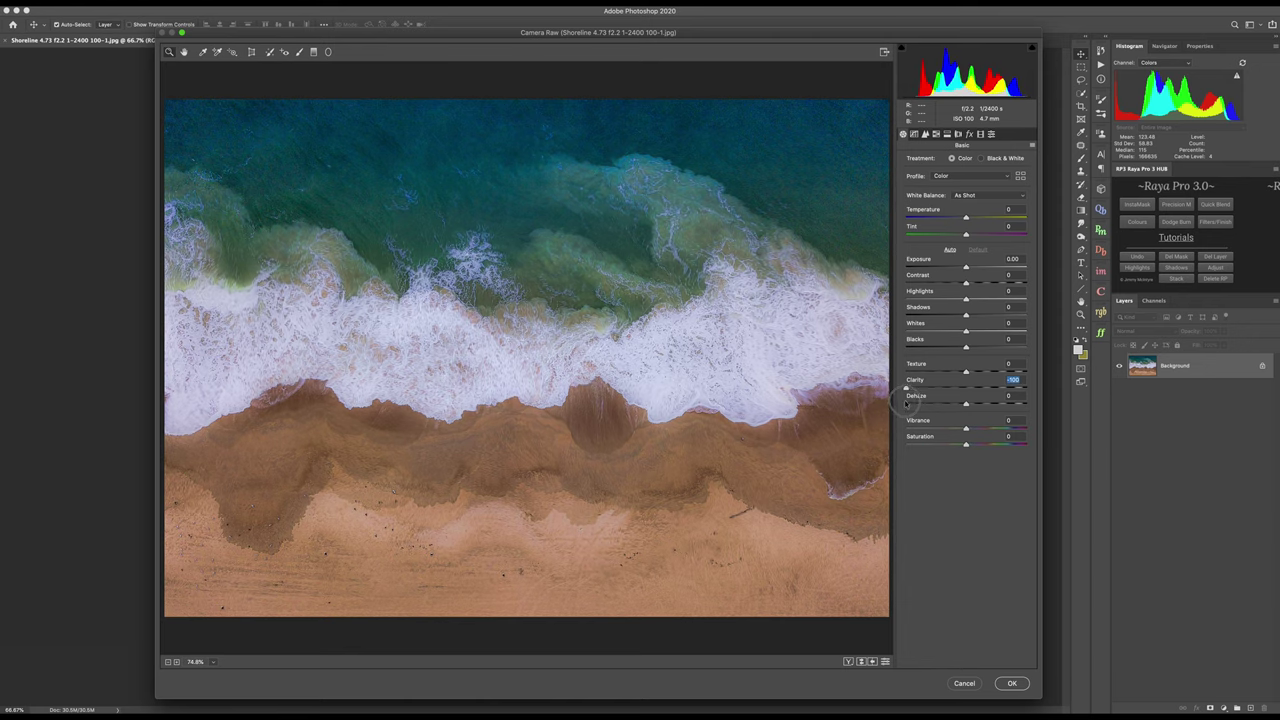
{"action": "left_click_drag", "start_coordinate": [910, 388], "coordinate": [1033, 382]}
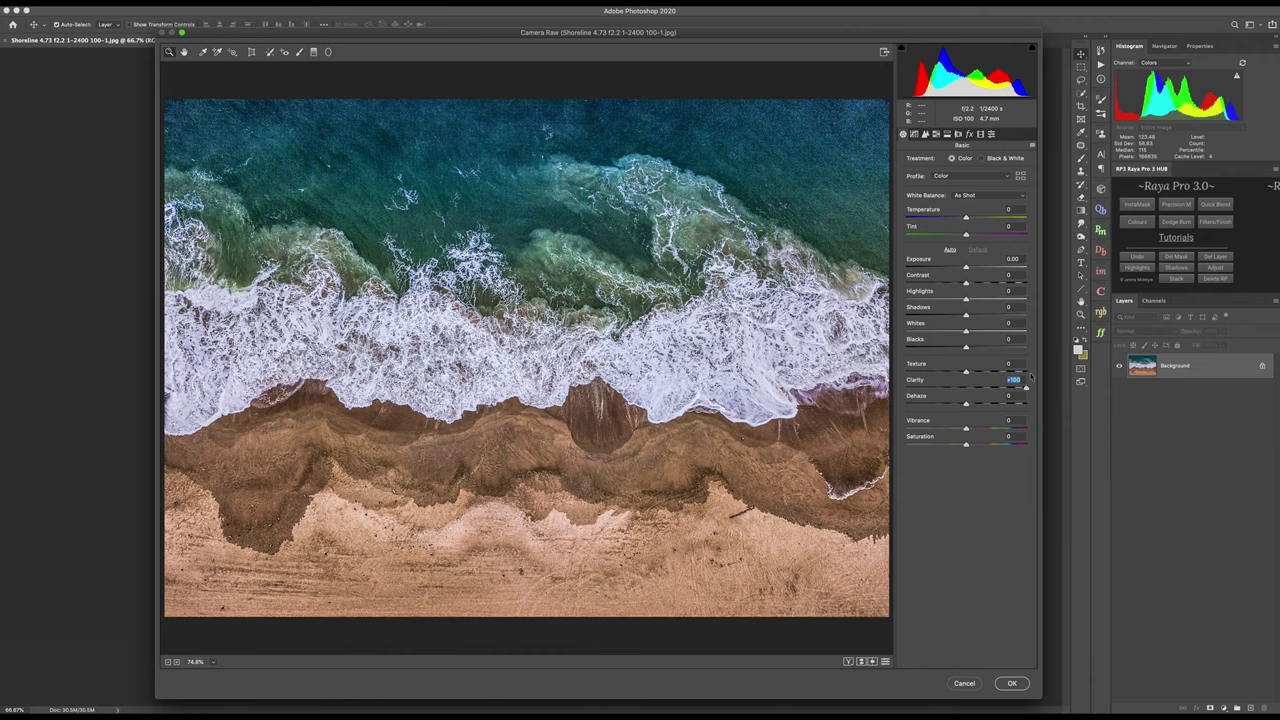
- Compare shoreline Clarity at -100 and +100, then return it to roughly zero
{"action": "left_click_drag", "start_coordinate": [1026, 390], "coordinate": [991, 395]}
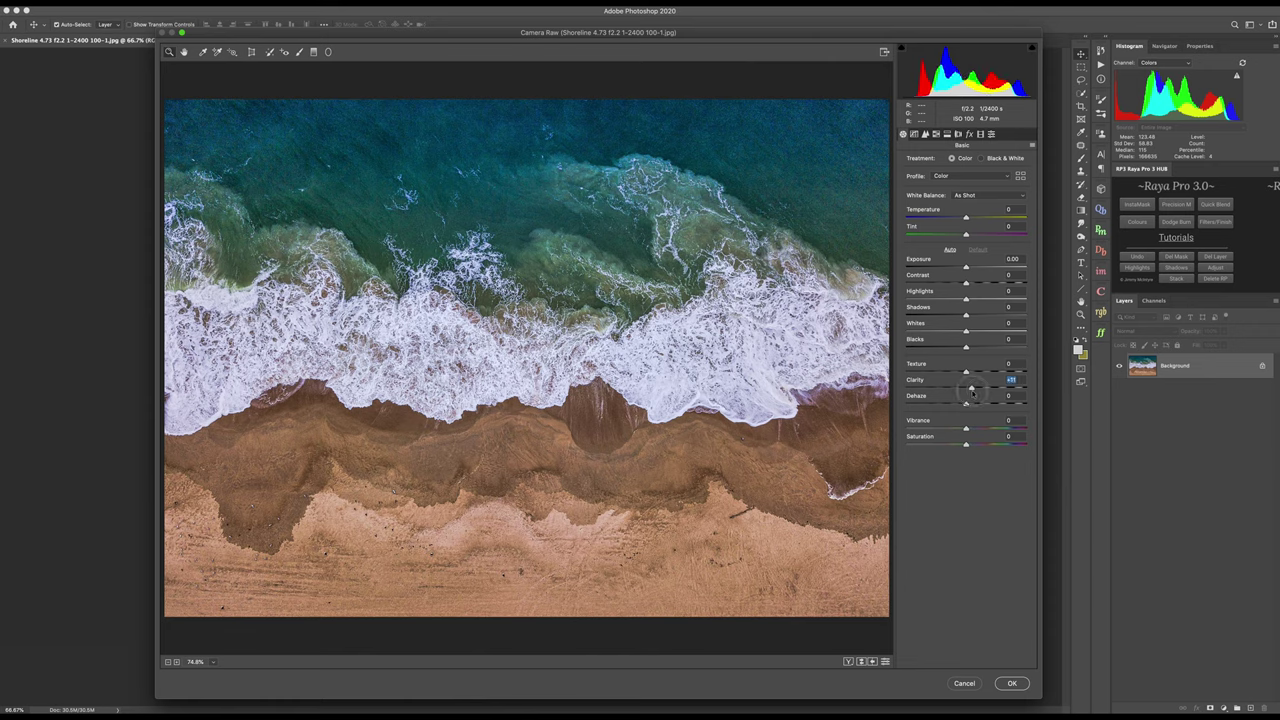
{"action": "left_click_drag", "start_coordinate": [995, 388], "coordinate": [903, 405]}
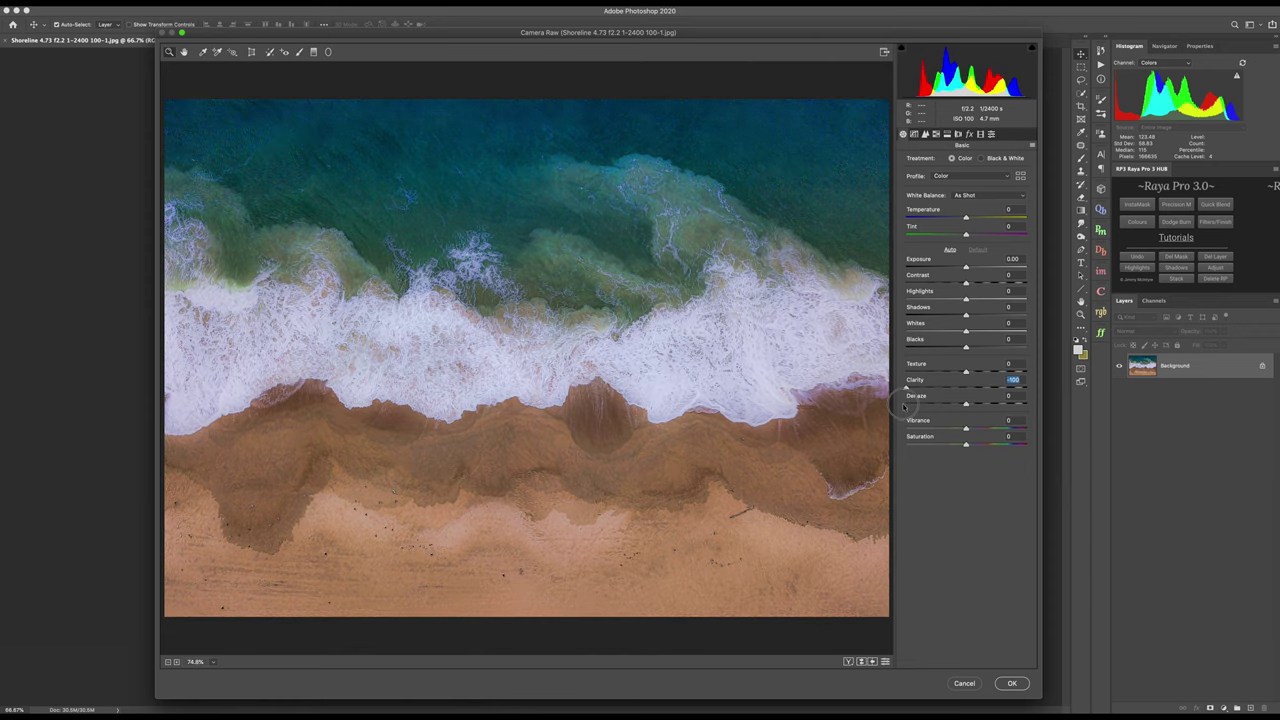
{"action": "left_click_drag", "start_coordinate": [903, 405], "coordinate": [1030, 386]}
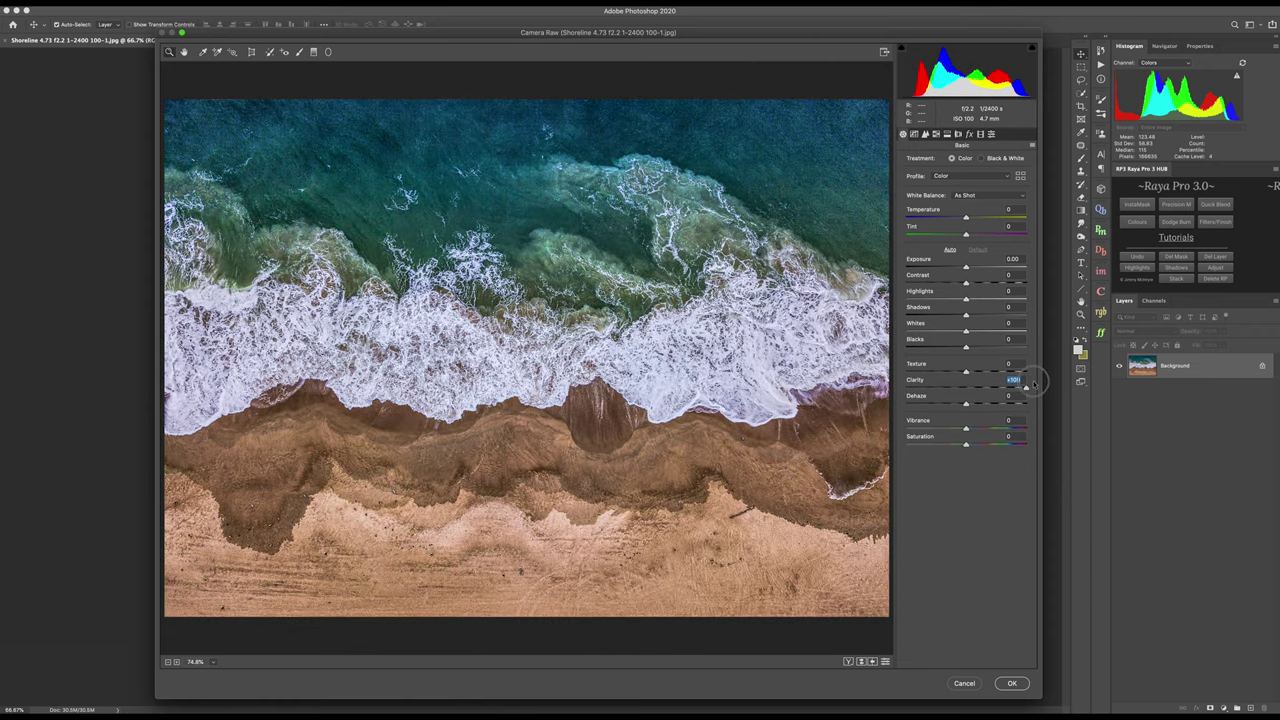
{"action": "left_click_drag", "start_coordinate": [1034, 385], "coordinate": [969, 396]}
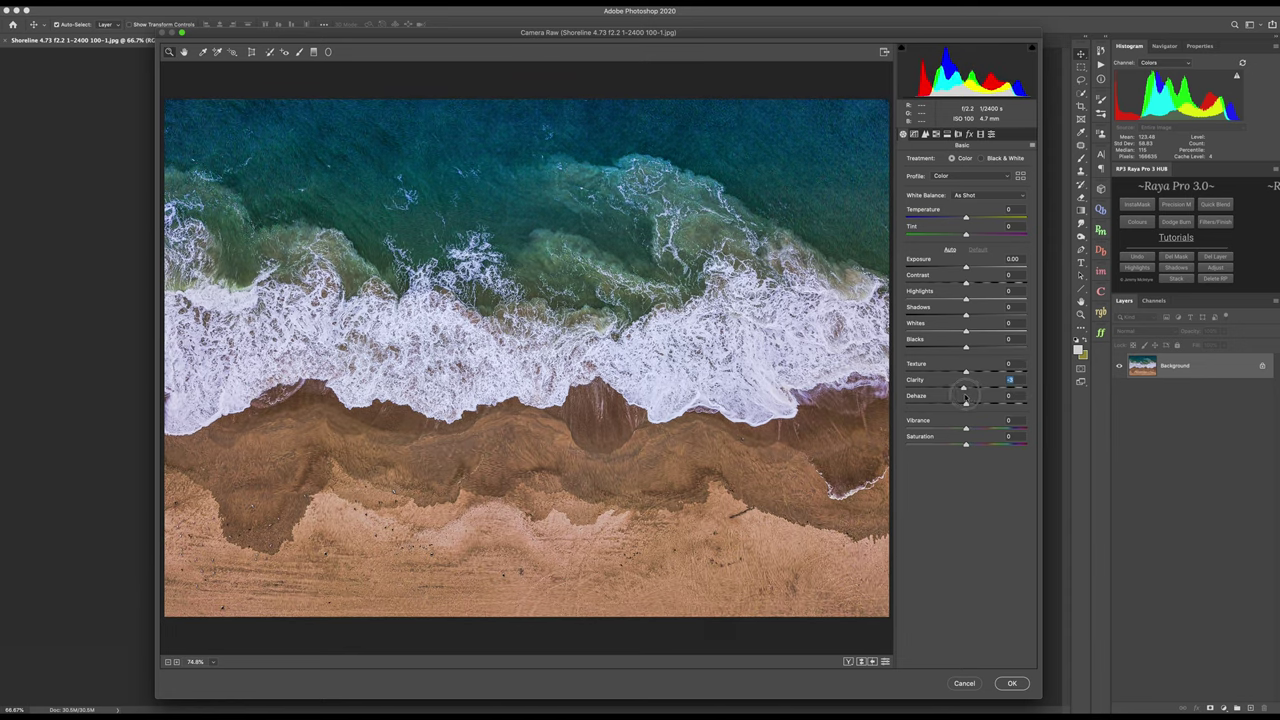
{"action": "left_click_drag", "start_coordinate": [967, 397], "coordinate": [963, 399]}
- Try small and maximum Texture values, then reset both Clarity and Texture to 0
{"action": "left_click_drag", "start_coordinate": [967, 372], "coordinate": [974, 372]}
{"action": "left_click_drag", "start_coordinate": [977, 372], "coordinate": [977, 372]}
{"action": "double_click", "coordinate": [957, 388]}
{"action": "left_click_drag", "start_coordinate": [1018, 365], "coordinate": [1042, 365]}
{"action": "double_click", "coordinate": [1017, 364]}
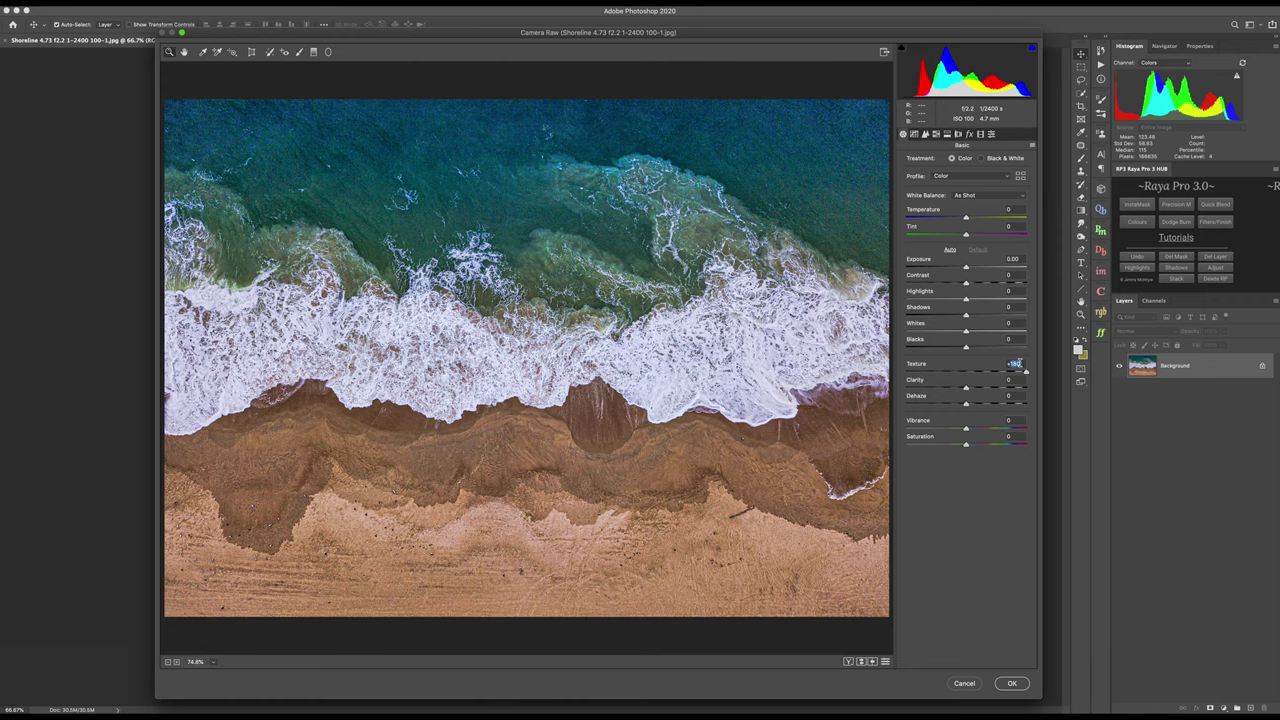
{"action": "type", "text": "0"}
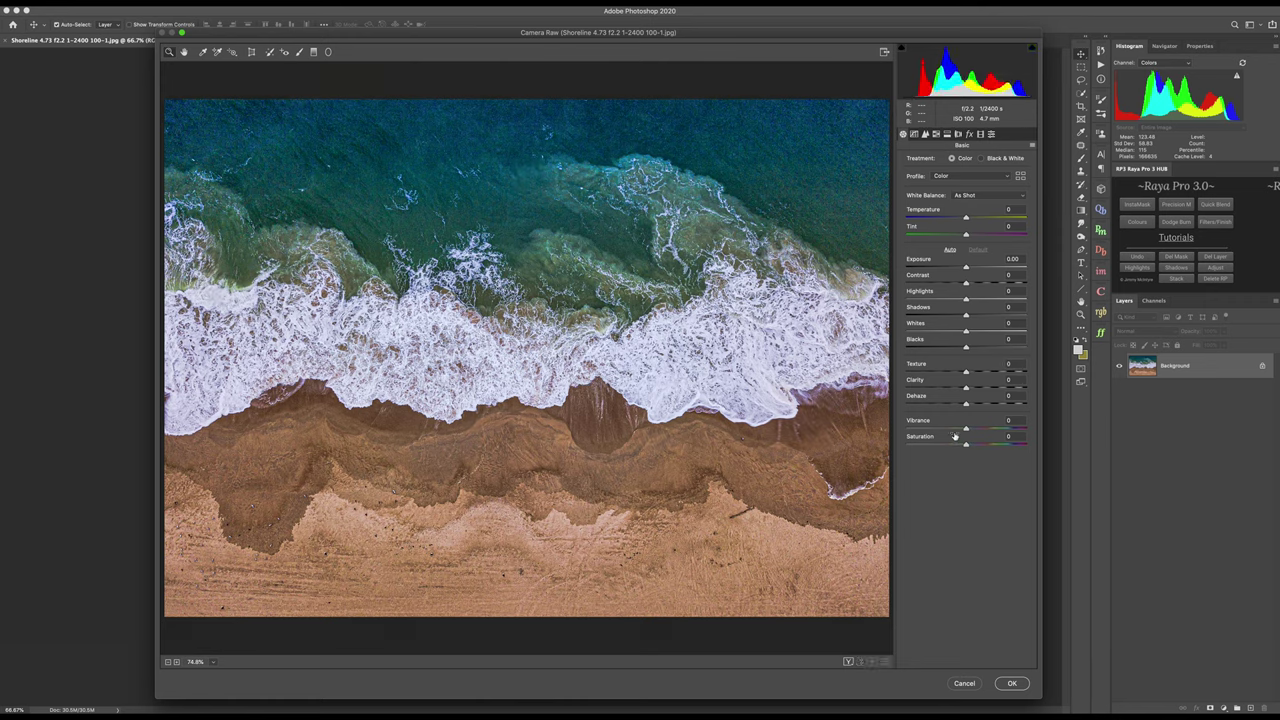
- Compare Sharpening Amounts from 0 to 150 on the shoreline, trying about 65, then undo it
{"action": "left_click", "coordinate": [924, 134]}
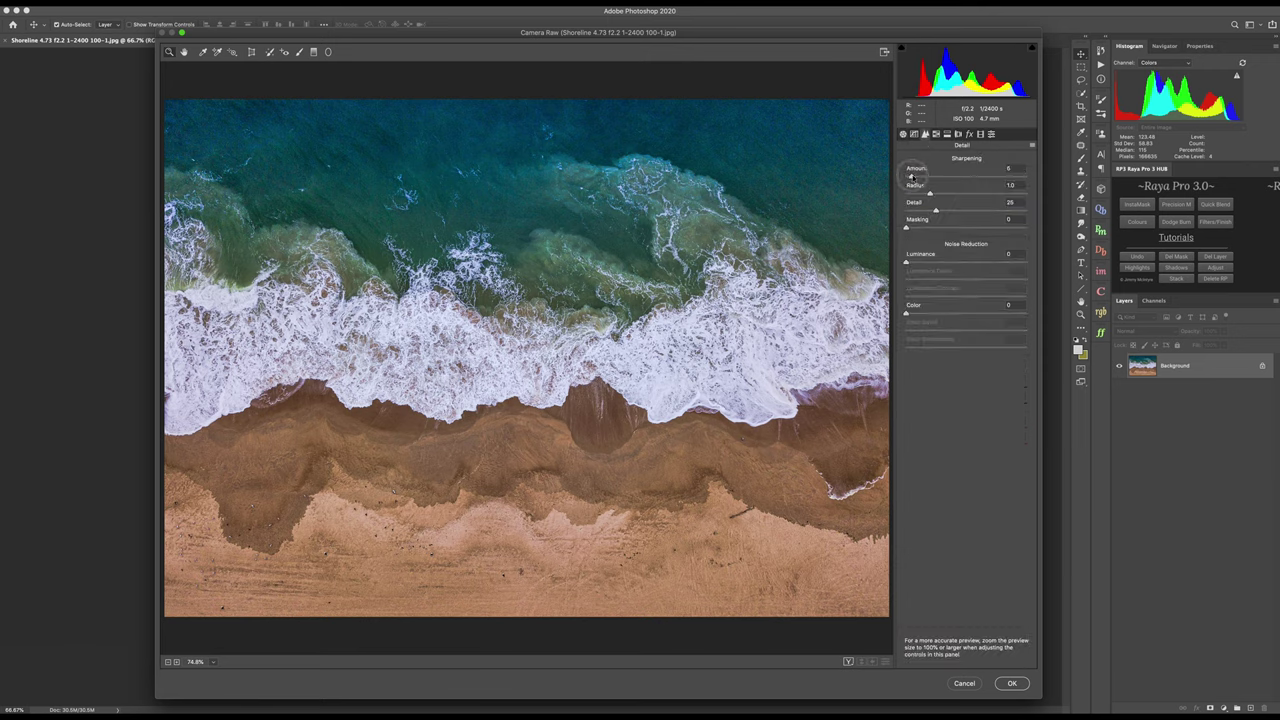
{"action": "left_click_drag", "start_coordinate": [907, 176], "coordinate": [1045, 175]}
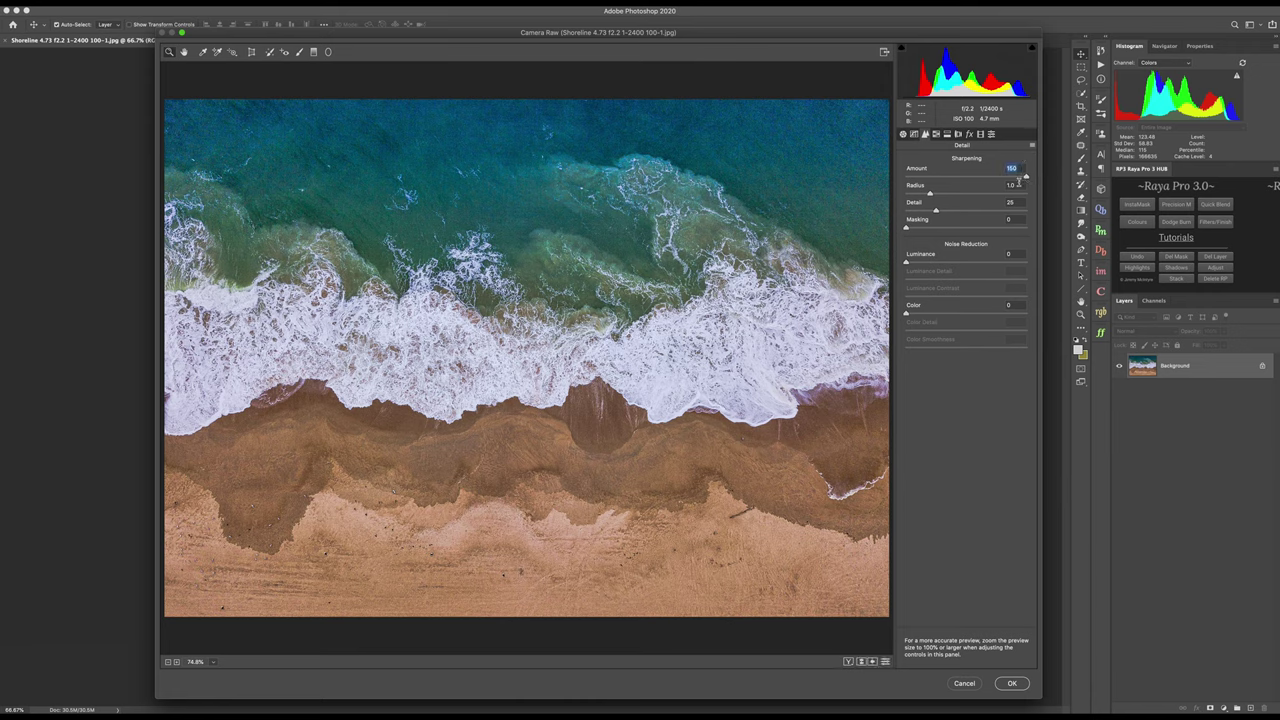
{"action": "mouse_move", "coordinate": [1025, 176]}
{"action": "left_mouse_down"}
{"action": "mouse_move", "coordinate": [900, 178]}
{"action": "mouse_move", "coordinate": [1030, 178]}
{"action": "left_mouse_up"}
{"action": "left_click_drag", "start_coordinate": [1027, 178], "coordinate": [900, 178]}
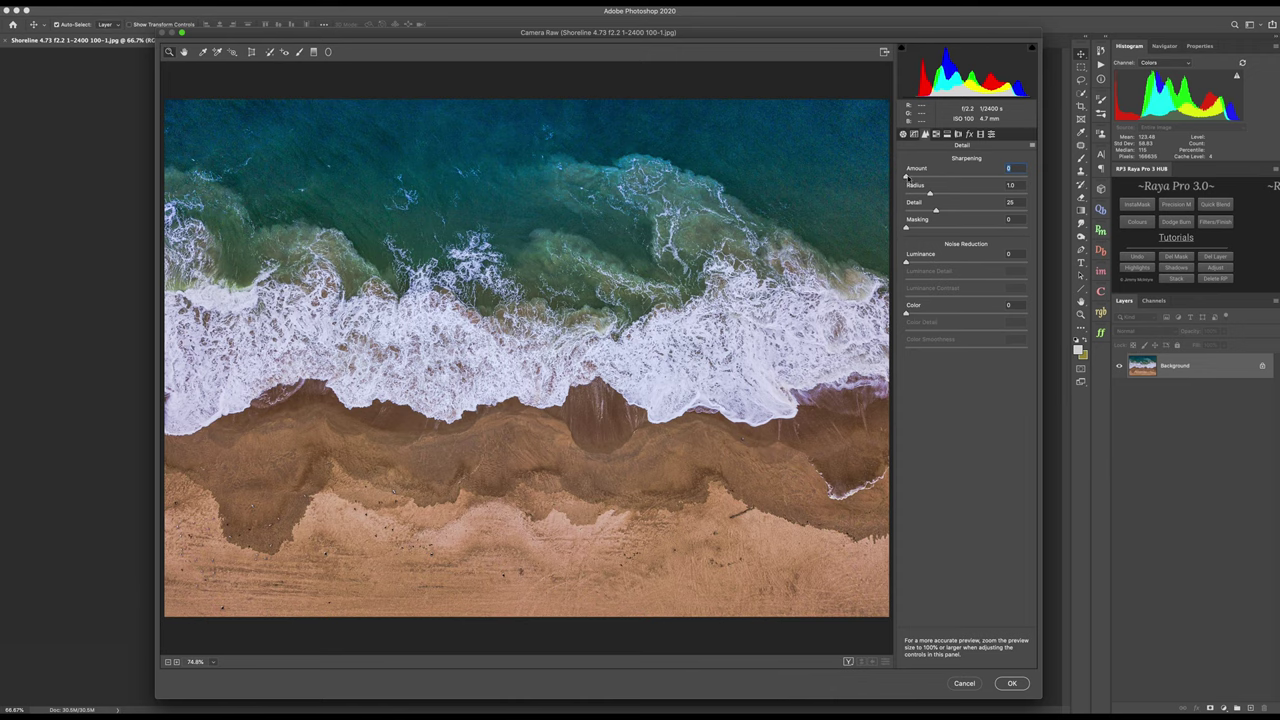
{"action": "left_click_drag", "start_coordinate": [907, 176], "coordinate": [1028, 187]}
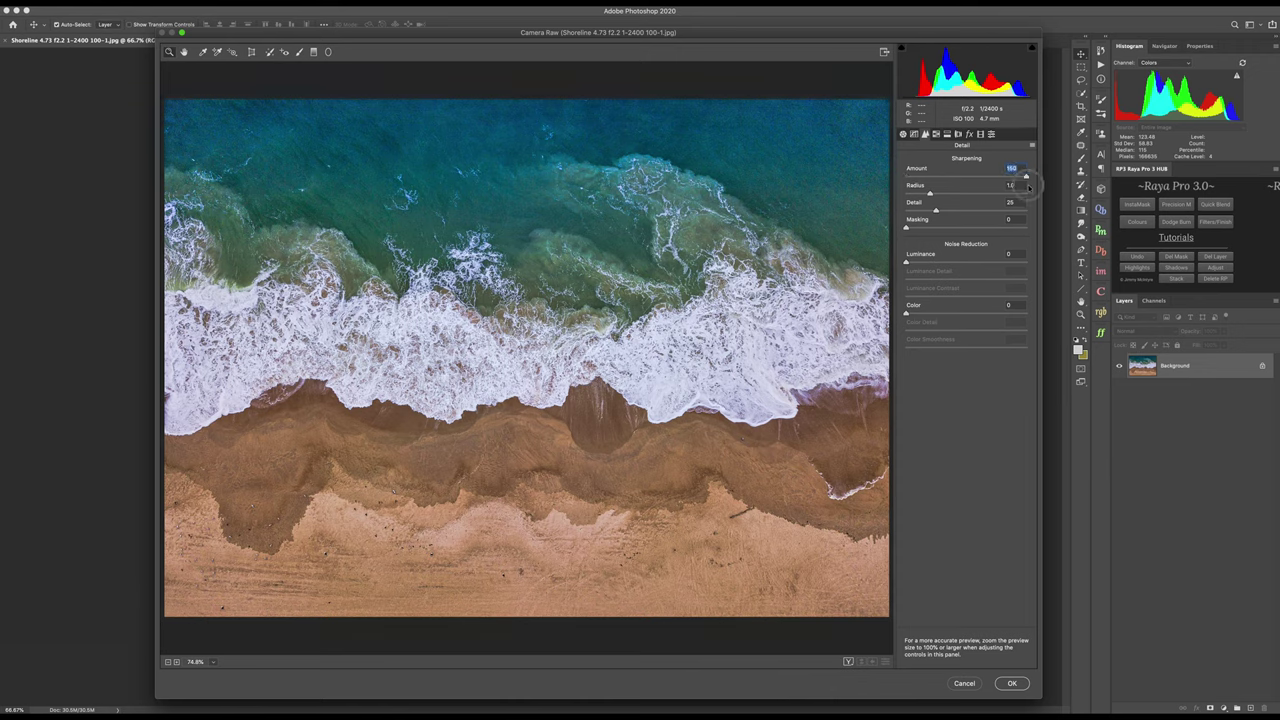
{"action": "left_click_drag", "start_coordinate": [1028, 187], "coordinate": [942, 168]}
{"action": "key", "text": "ctrl+z"}
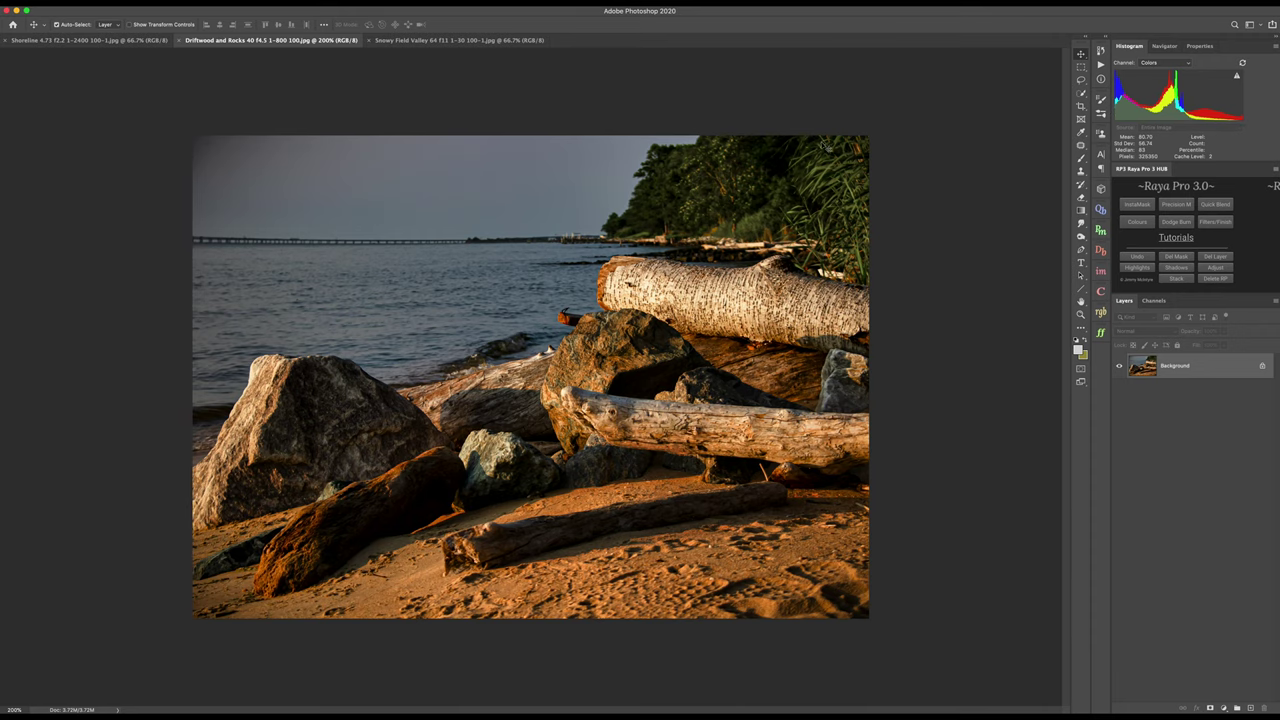
- Open the Driftwood and Rocks photo in the Camera Raw filter with Shift+Cmd+A
{"action": "key", "text": "ctrl+shift+a"}
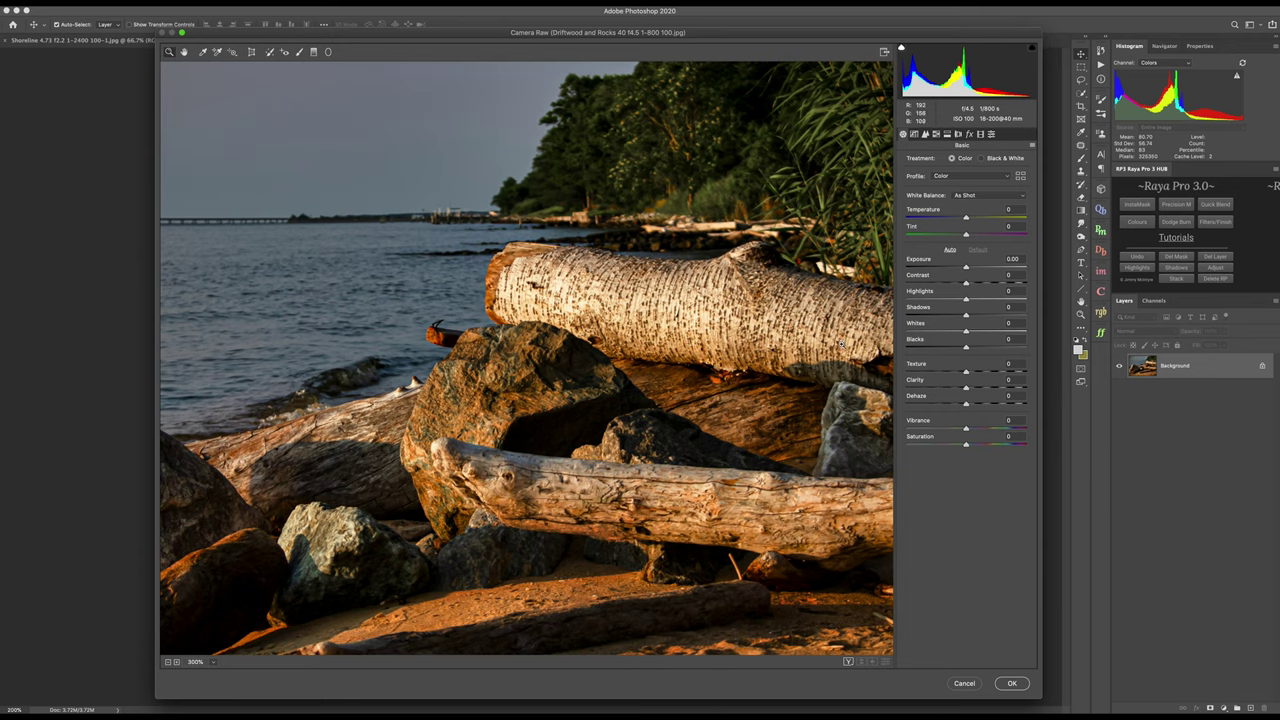
- Sweep driftwood Texture between its extremes, return it to 0, and set Clarity to about +32
{"action": "left_click_drag", "start_coordinate": [966, 371], "coordinate": [968, 371]}
{"action": "left_click_drag", "start_coordinate": [968, 371], "coordinate": [1000, 371]}
{"action": "left_click_drag", "start_coordinate": [1001, 371], "coordinate": [1026, 371]}
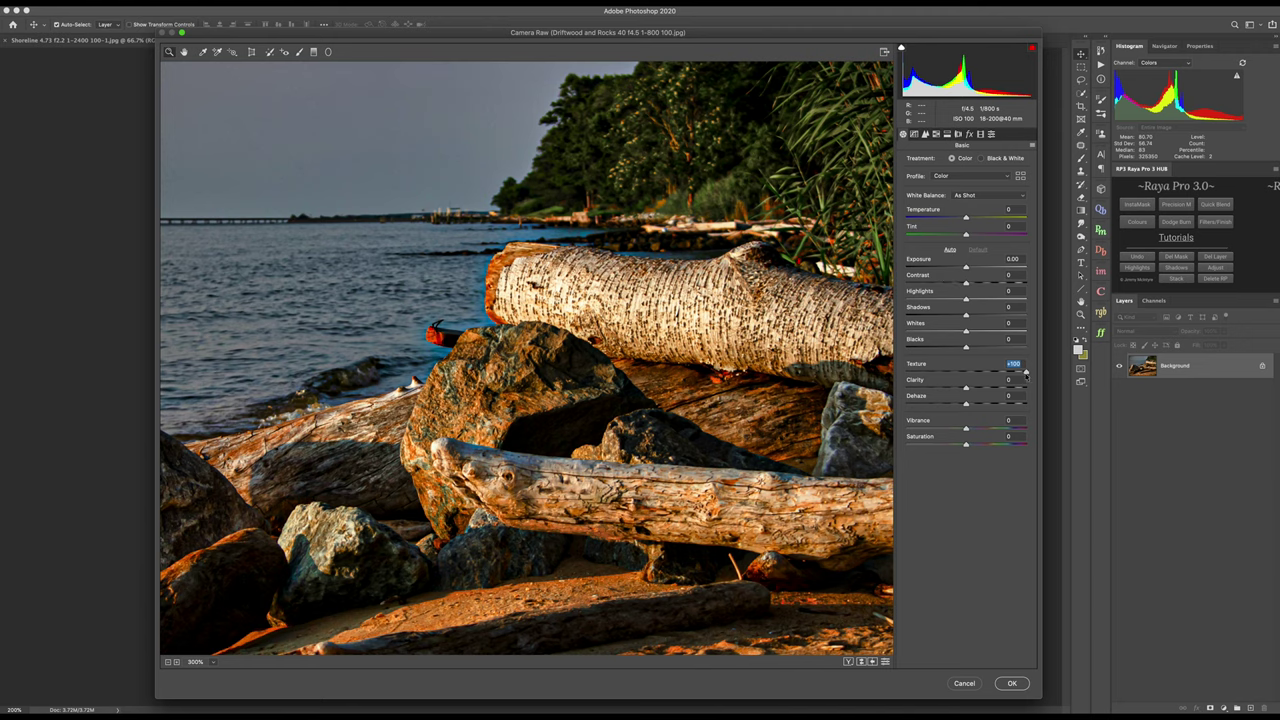
{"action": "left_click_drag", "start_coordinate": [1025, 371], "coordinate": [905, 379]}
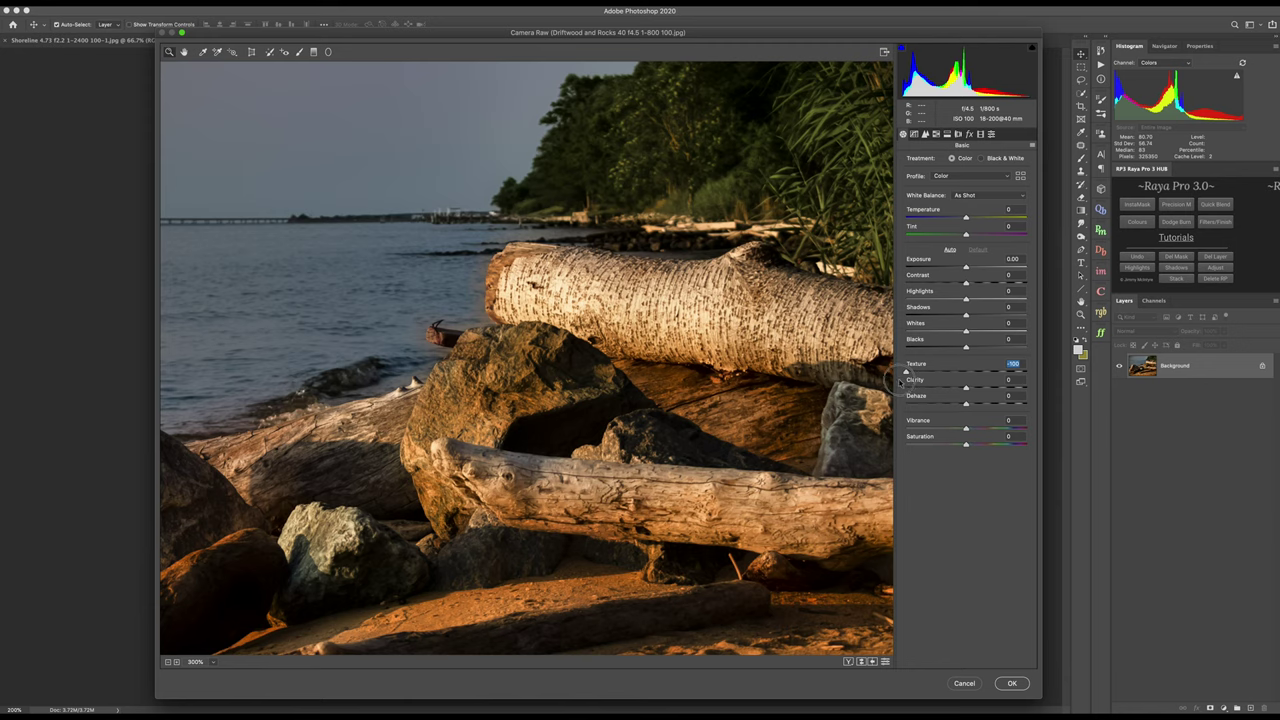
{"action": "left_click_drag", "start_coordinate": [906, 371], "coordinate": [1050, 368]}
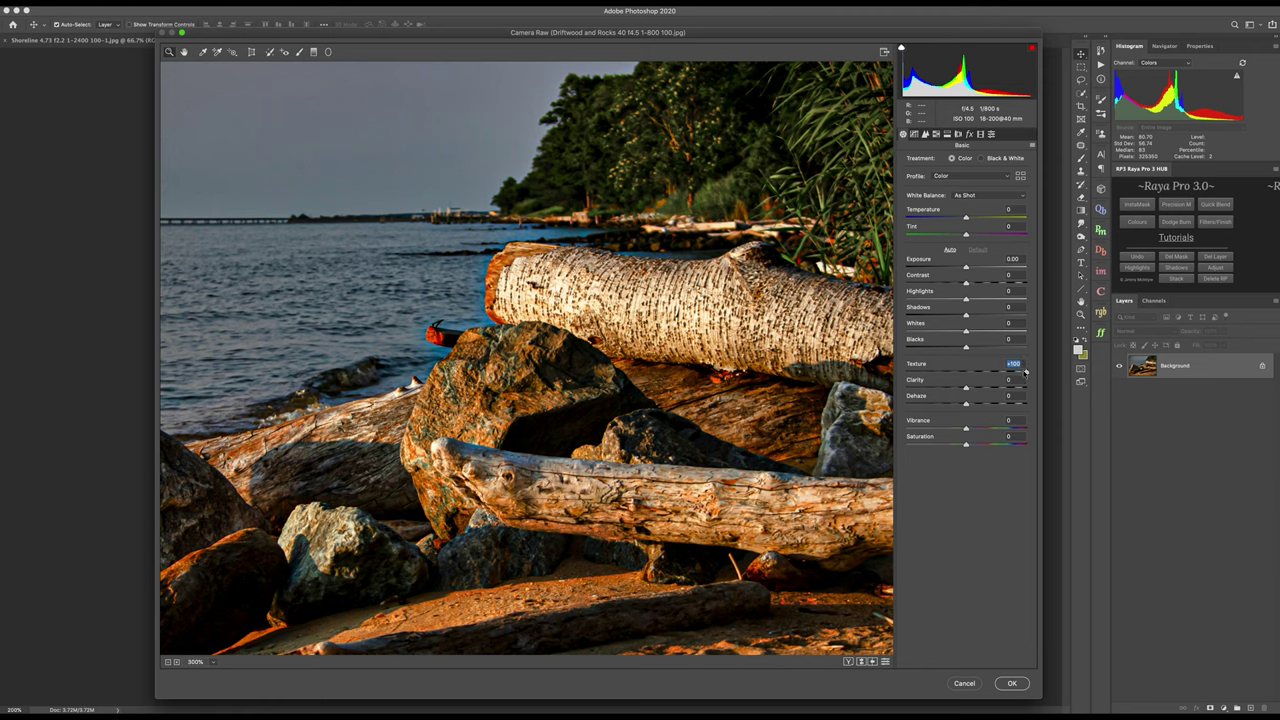
{"action": "left_click_drag", "start_coordinate": [1026, 371], "coordinate": [909, 372]}
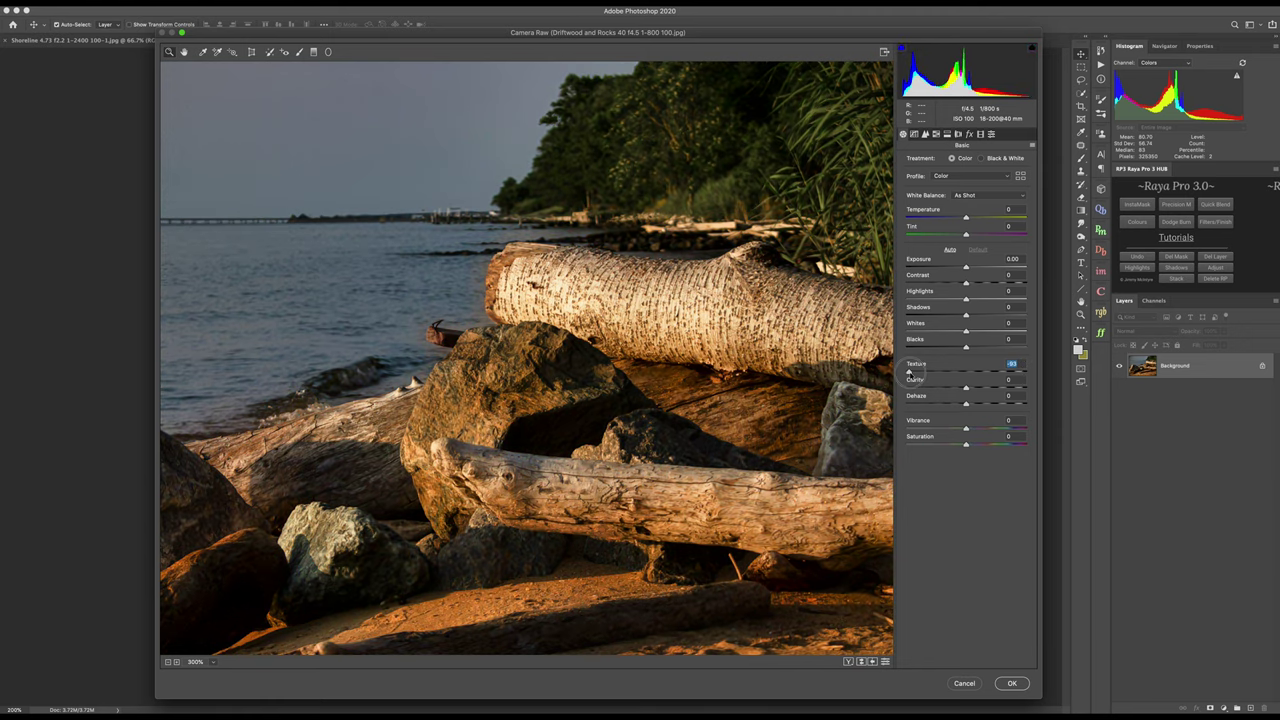
{"action": "left_click_drag", "start_coordinate": [909, 372], "coordinate": [966, 372]}
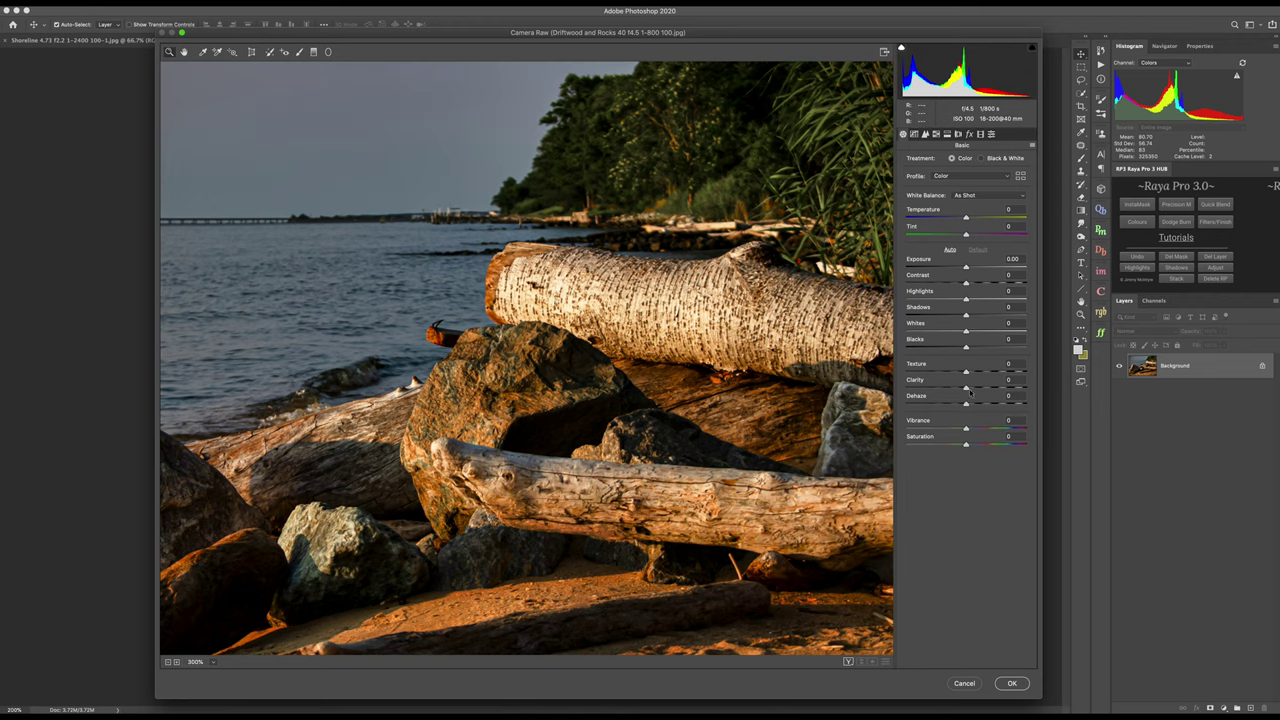
{"action": "left_click_drag", "start_coordinate": [966, 388], "coordinate": [1035, 392]}
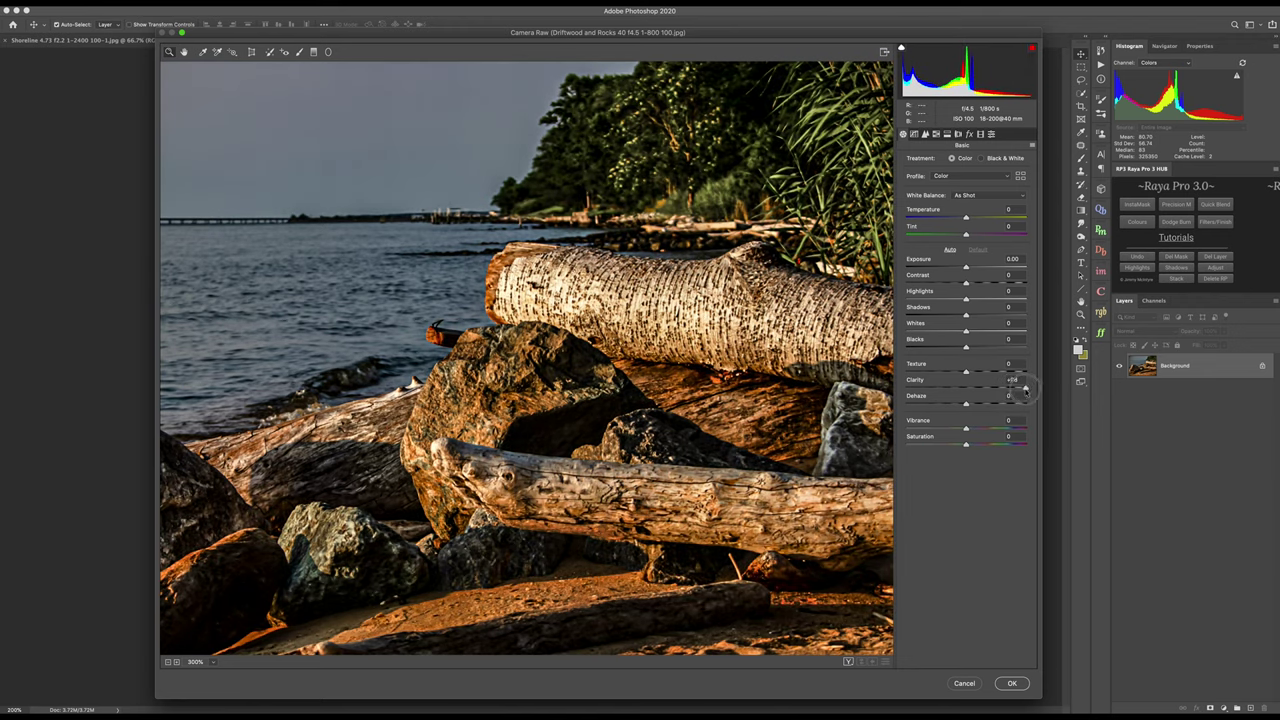
- Swing driftwood Clarity through +100, +43, +82 and a typed -100, then drag it back up
{"action": "left_click_drag", "start_coordinate": [1035, 392], "coordinate": [1035, 197]}
{"action": "mouse_move", "coordinate": [1025, 389]}
{"action": "left_mouse_down"}
{"action": "mouse_move", "coordinate": [905, 404]}
{"action": "mouse_move", "coordinate": [995, 384]}
{"action": "mouse_move", "coordinate": [957, 389]}
{"action": "left_mouse_up"}
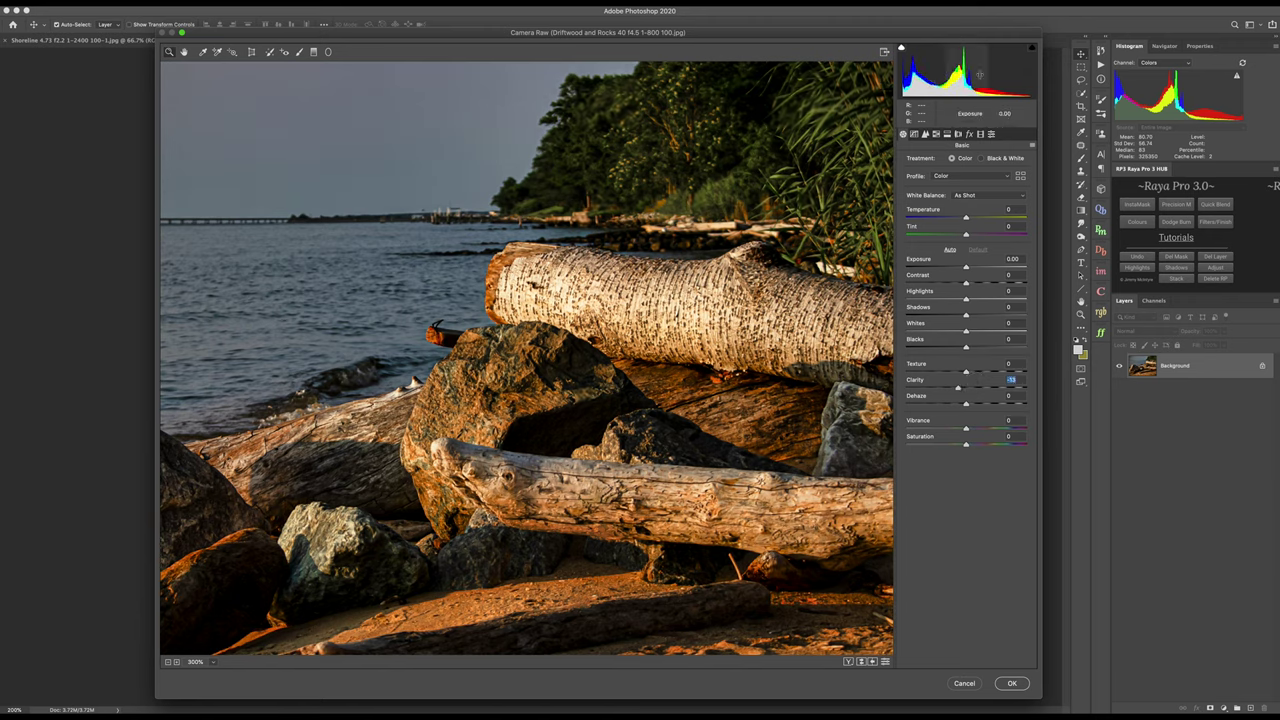
{"action": "mouse_move", "coordinate": [943, 77]}
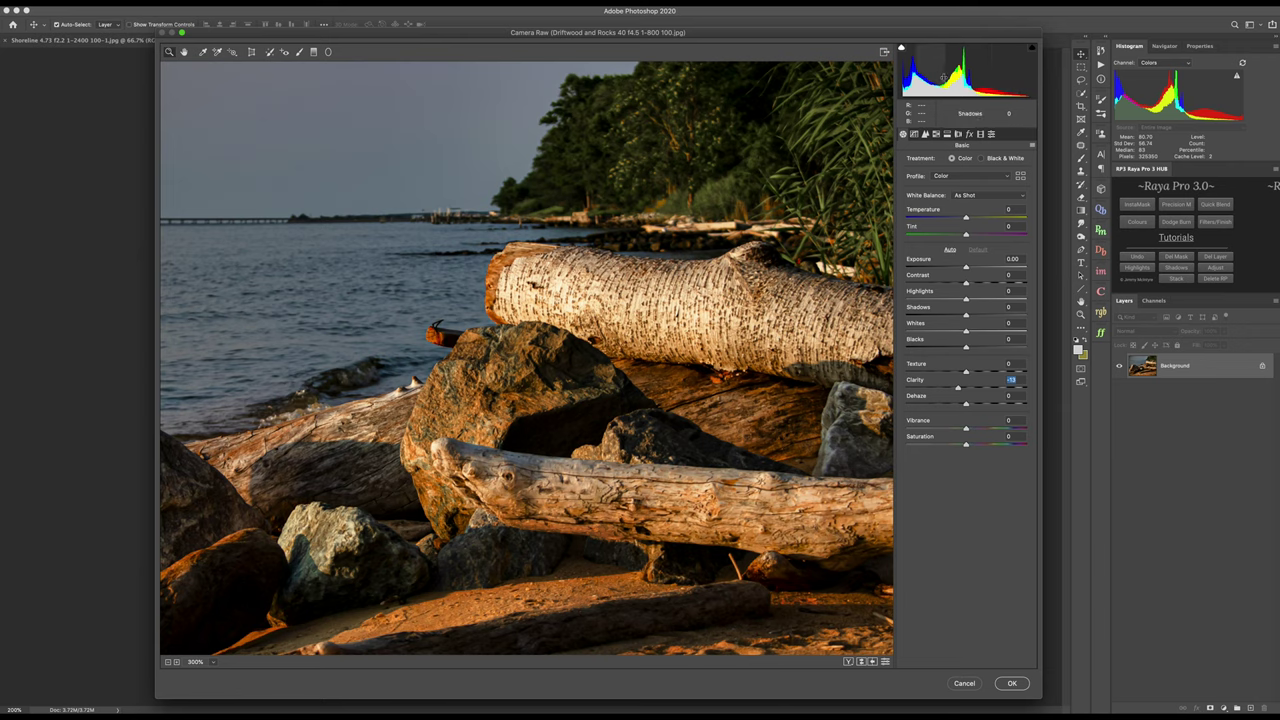
{"action": "left_click_drag", "start_coordinate": [958, 387], "coordinate": [1016, 392]}
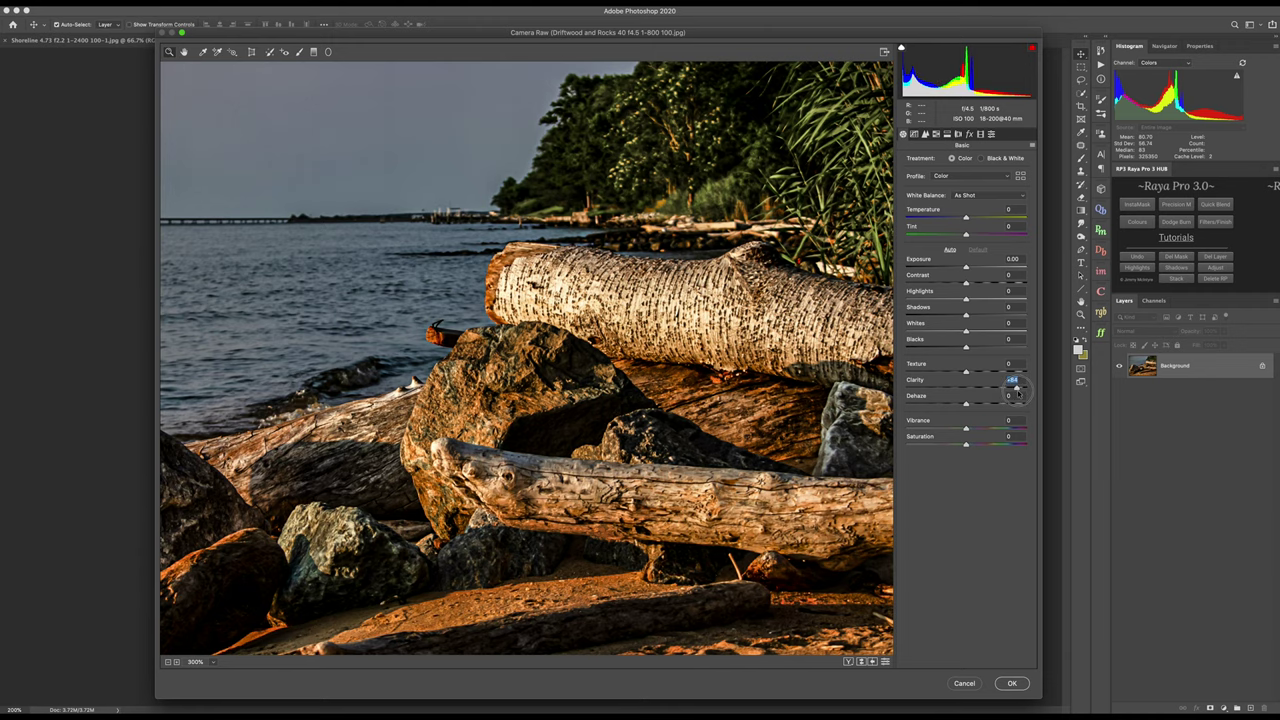
{"action": "type", "text": "-100"}
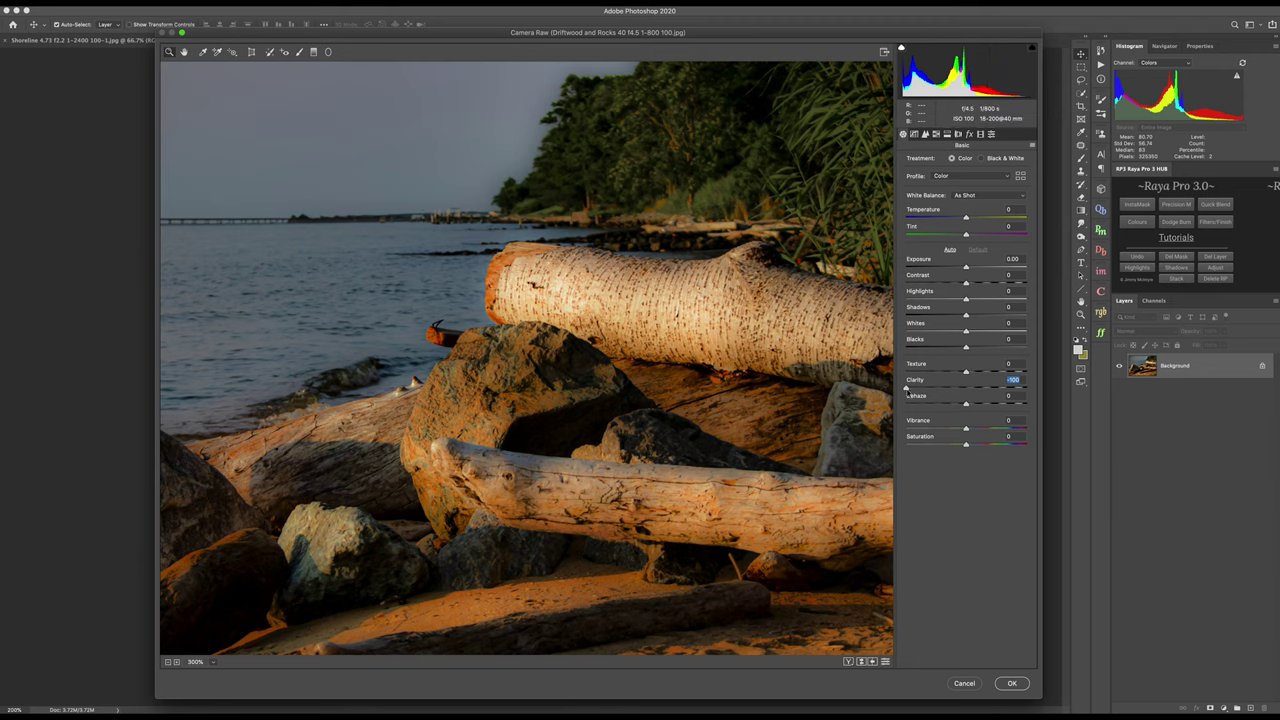
{"action": "left_click_drag", "start_coordinate": [907, 388], "coordinate": [997, 388]}
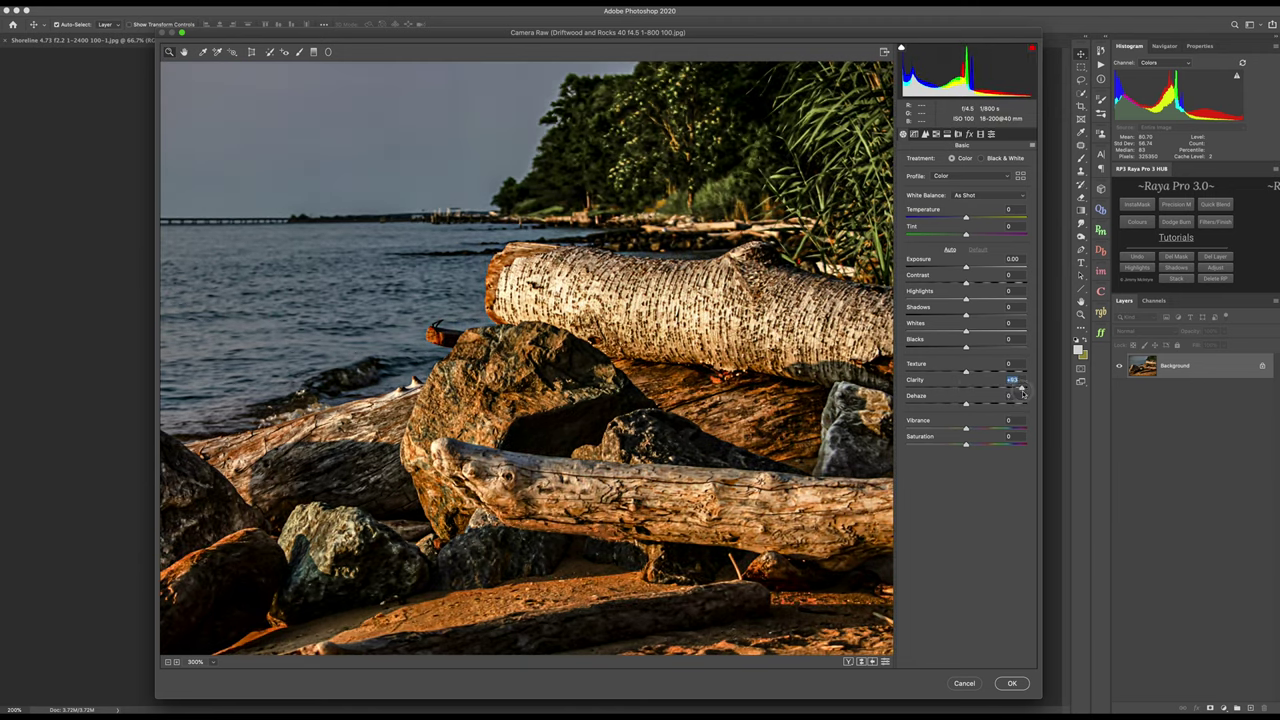
{"action": "mouse_move", "coordinate": [997, 388]}
{"action": "left_mouse_down"}
{"action": "mouse_move", "coordinate": [940, 396]}
{"action": "mouse_move", "coordinate": [1048, 394]}
{"action": "left_mouse_up"}
- Lower driftwood Clarity to a small value of about +11 and add Texture of about +15
{"action": "mouse_move", "coordinate": [1025, 390]}
{"action": "left_mouse_down"}
{"action": "mouse_move", "coordinate": [953, 390]}
{"action": "mouse_move", "coordinate": [977, 390]}
{"action": "left_mouse_up"}
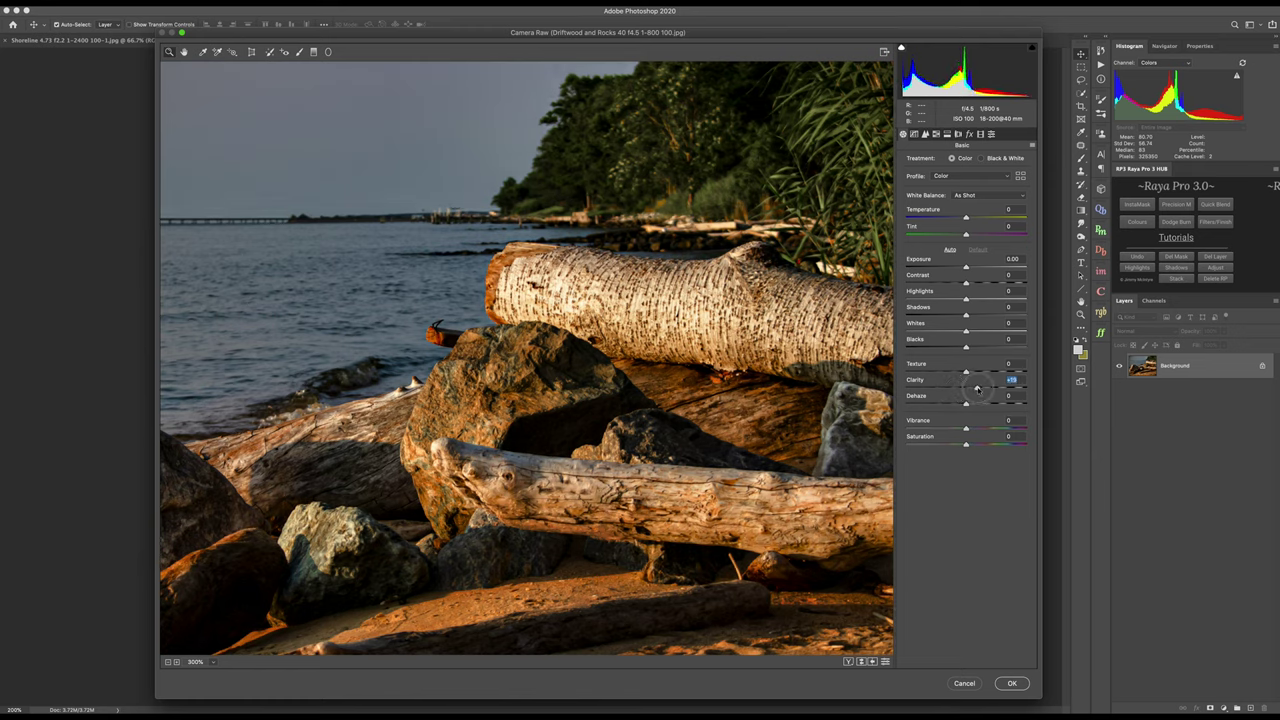
{"action": "left_click_drag", "start_coordinate": [977, 388], "coordinate": [957, 390]}
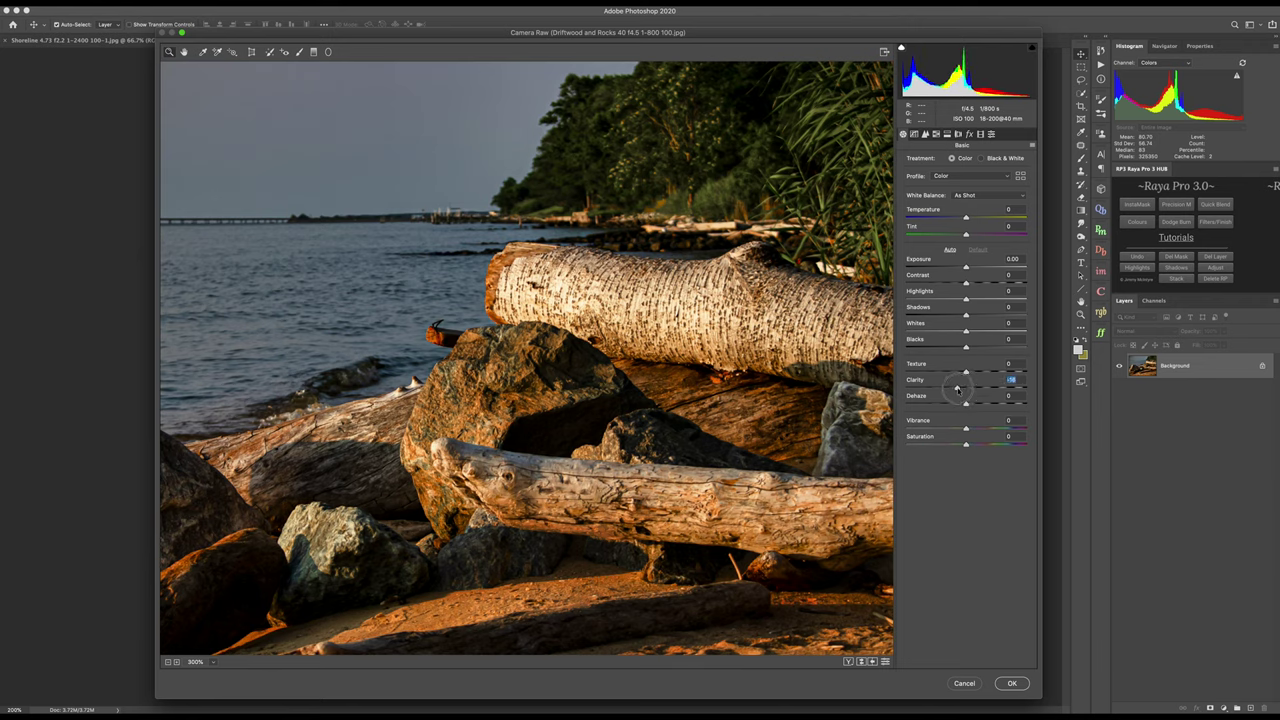
{"action": "left_click_drag", "start_coordinate": [957, 388], "coordinate": [961, 390]}
{"action": "left_click_drag", "start_coordinate": [966, 371], "coordinate": [973, 368]}
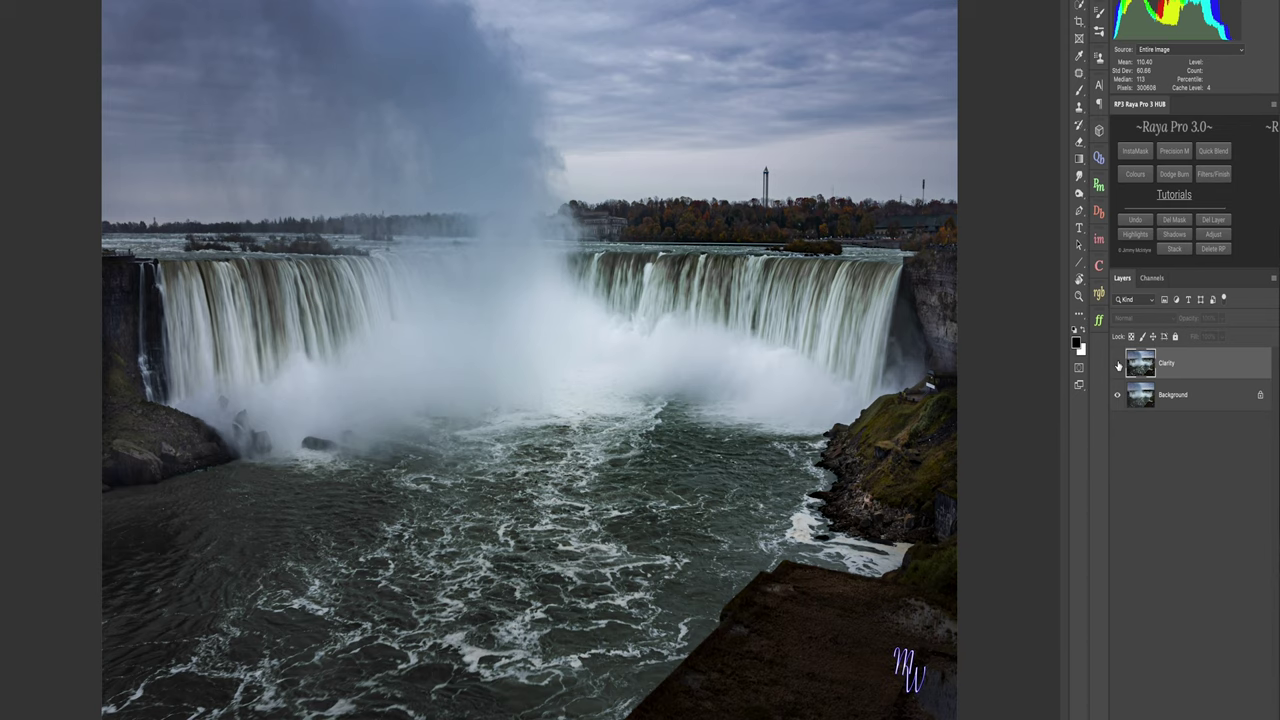
- Hide and then re-show the Niagara Falls Clarity layer to compare it with the original
{"action": "left_click", "coordinate": [1118, 365]}
{"action": "left_click", "coordinate": [1118, 366]}
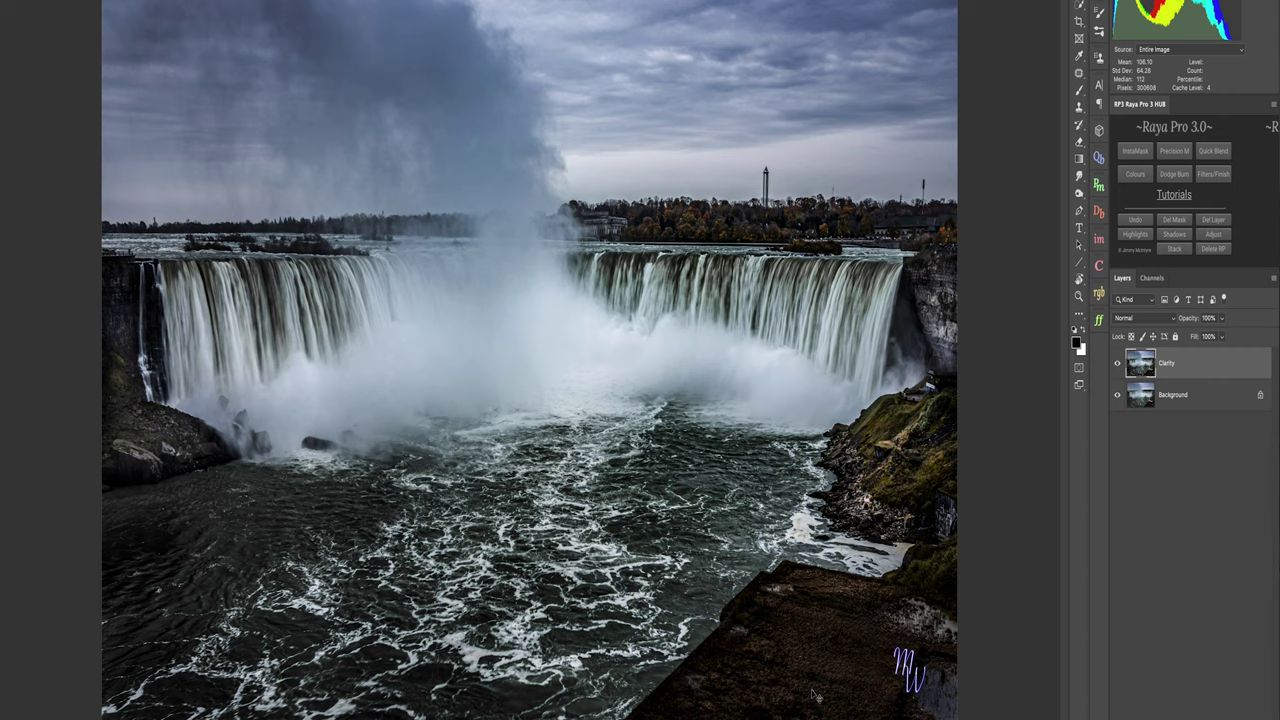
- Toggle the Niagara Clarity layer's visibility on and off several times, finishing with it hidden
{"action": "left_click", "coordinate": [1117, 366]}
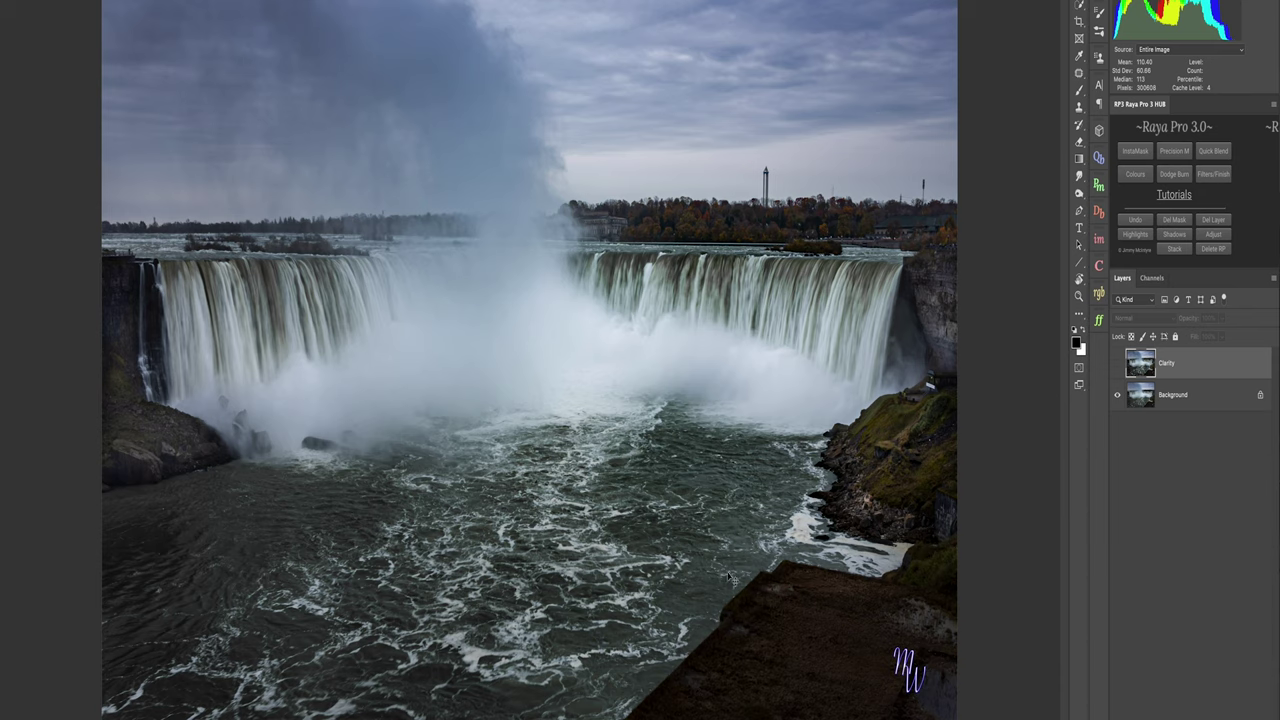
{"action": "left_click", "coordinate": [1117, 366]}
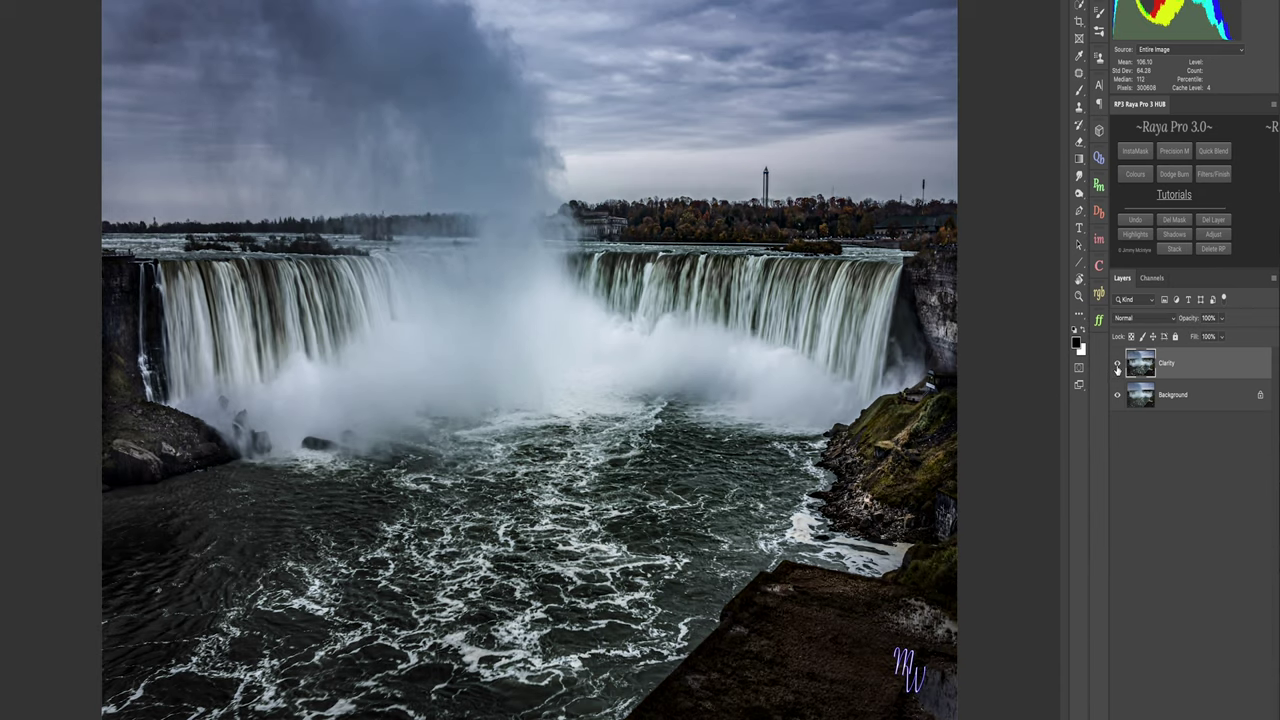
{"action": "left_click", "coordinate": [1117, 366]}
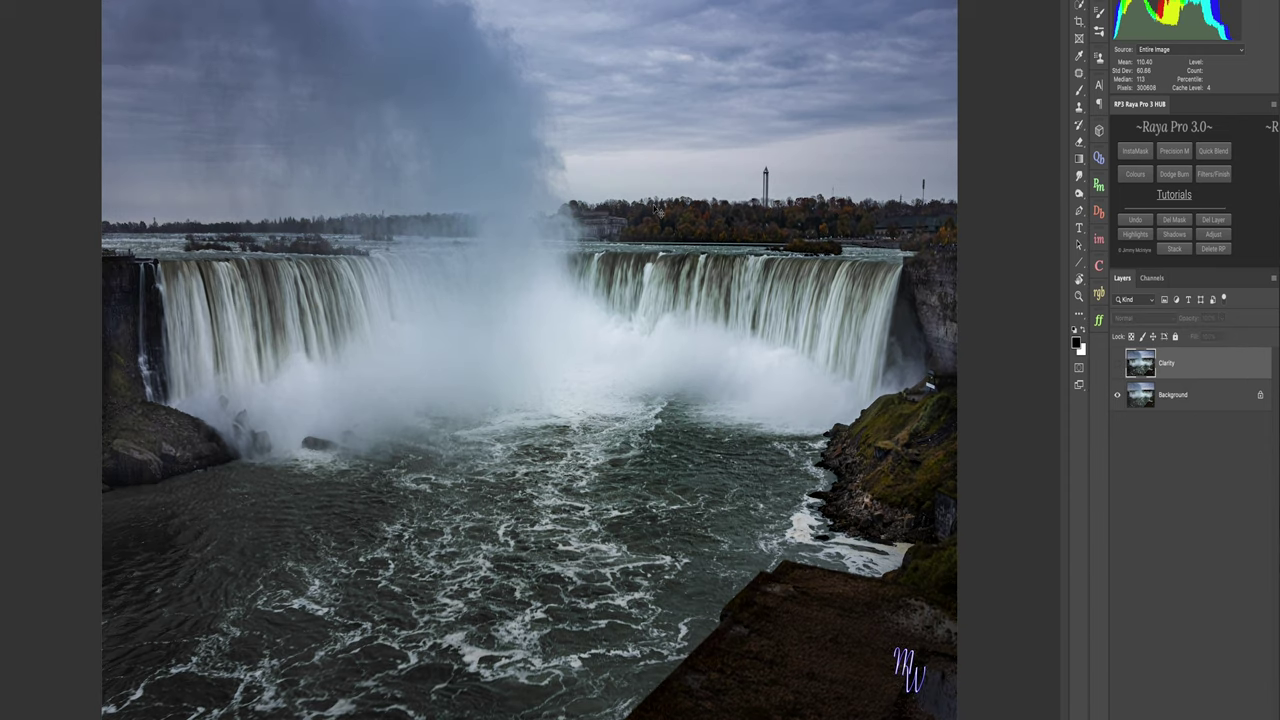
{"action": "left_click", "coordinate": [1117, 366]}
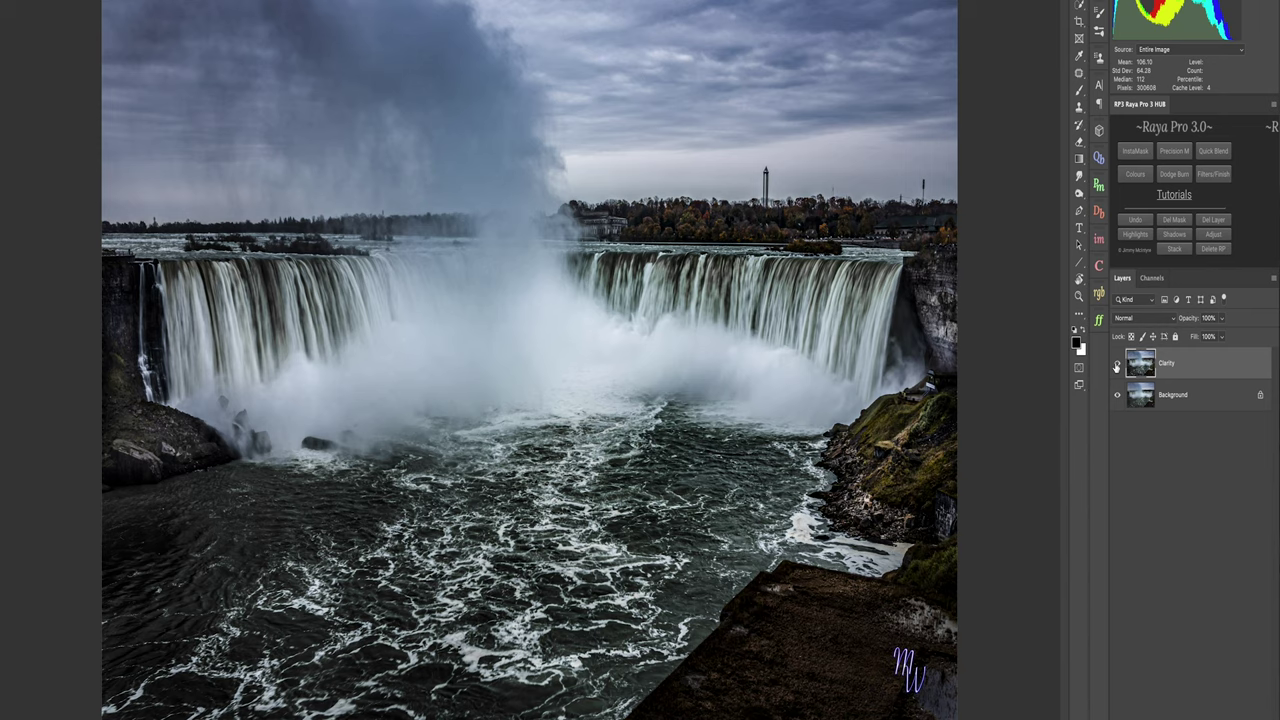
{"action": "left_click", "coordinate": [1117, 366]}
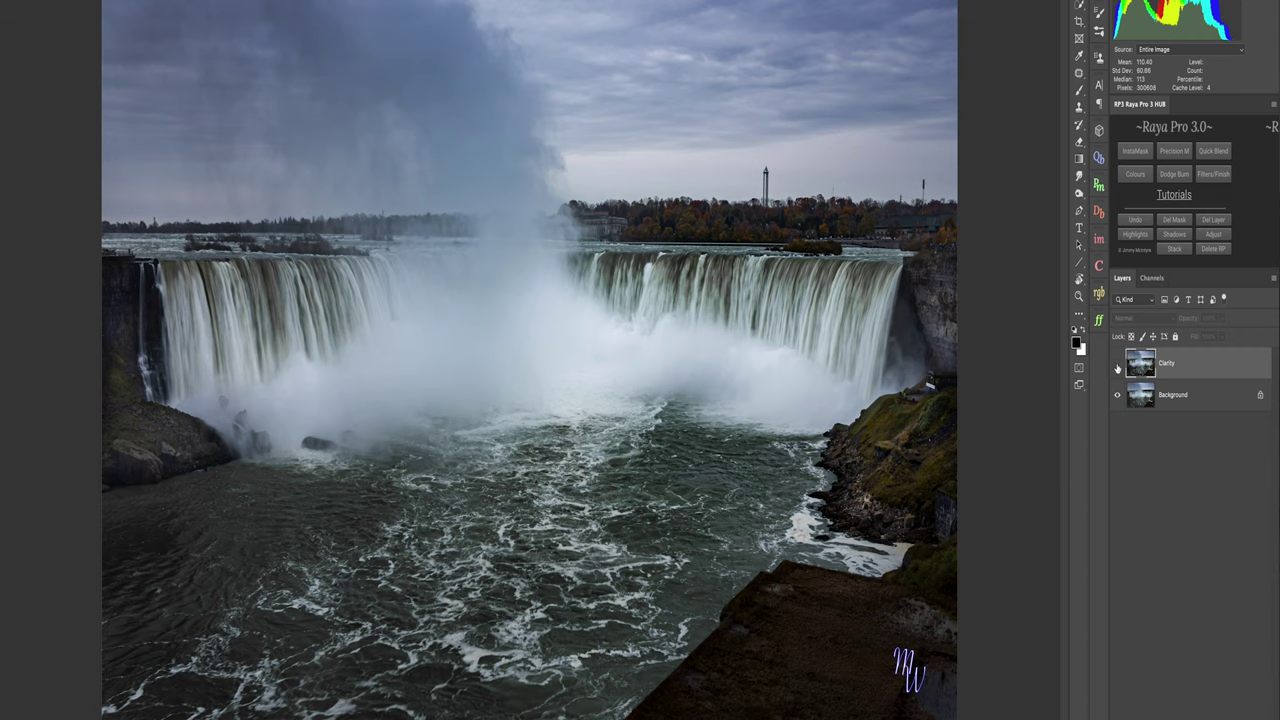
{"action": "left_click", "coordinate": [1117, 367]}
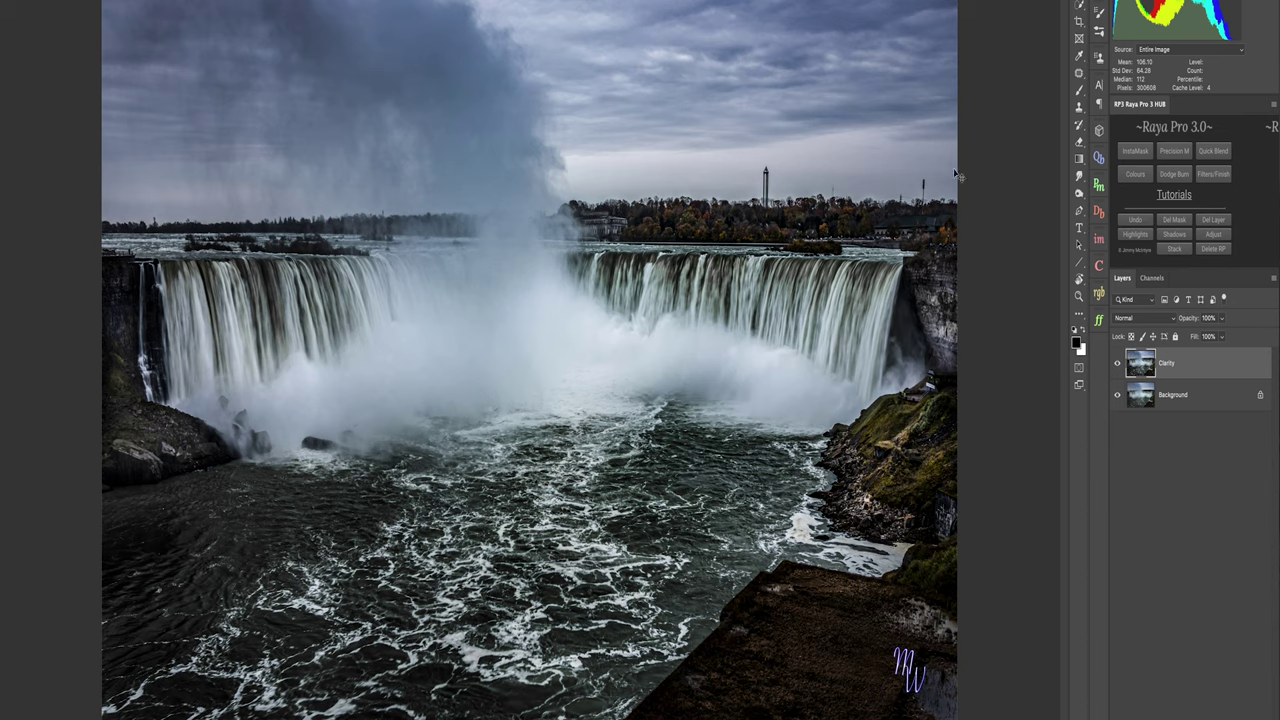
{"action": "left_click", "coordinate": [1118, 366]}
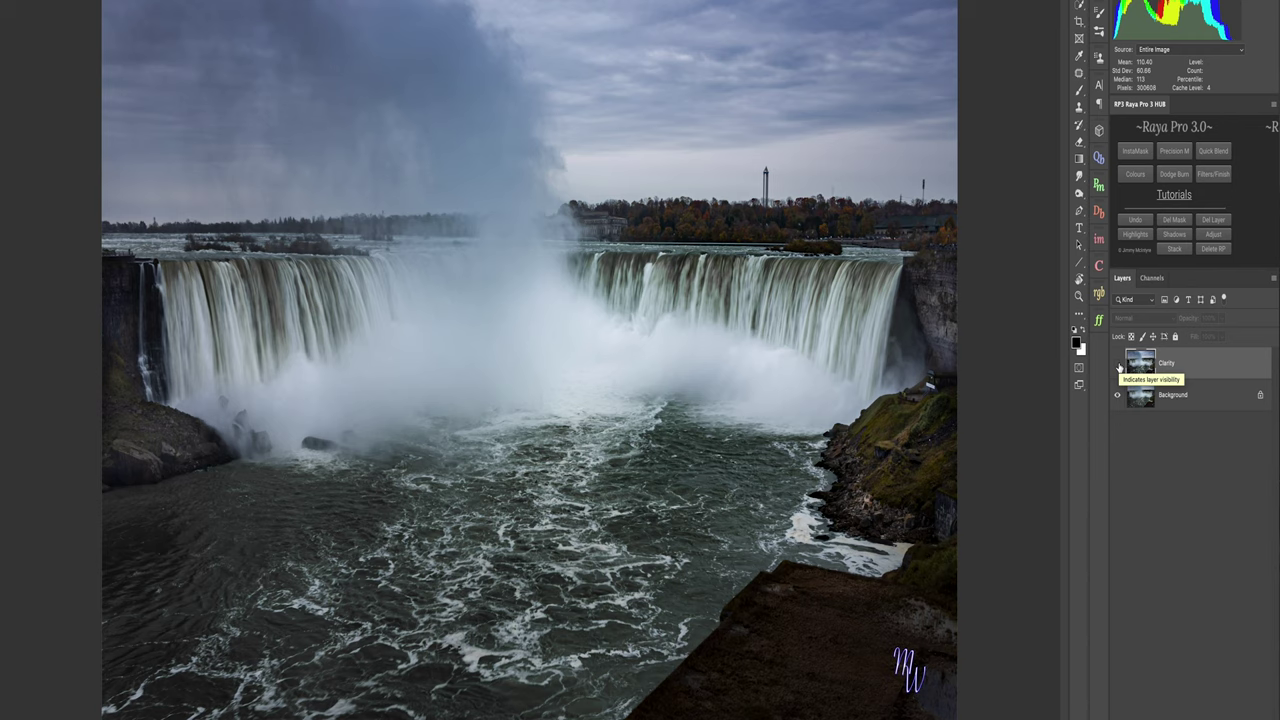
- Flip the Clarity layer's visibility back on and off three more times, ending hidden again
{"action": "left_click", "coordinate": [1117, 364]}
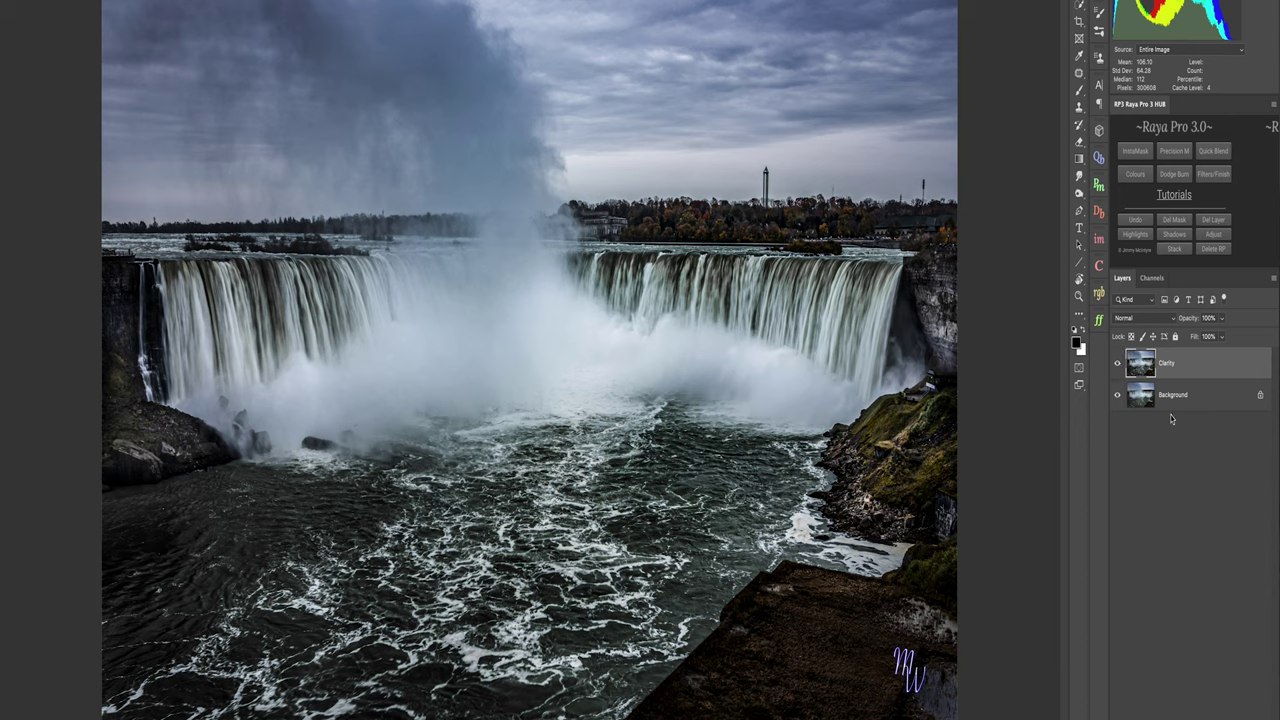
{"action": "left_click", "coordinate": [1117, 366]}
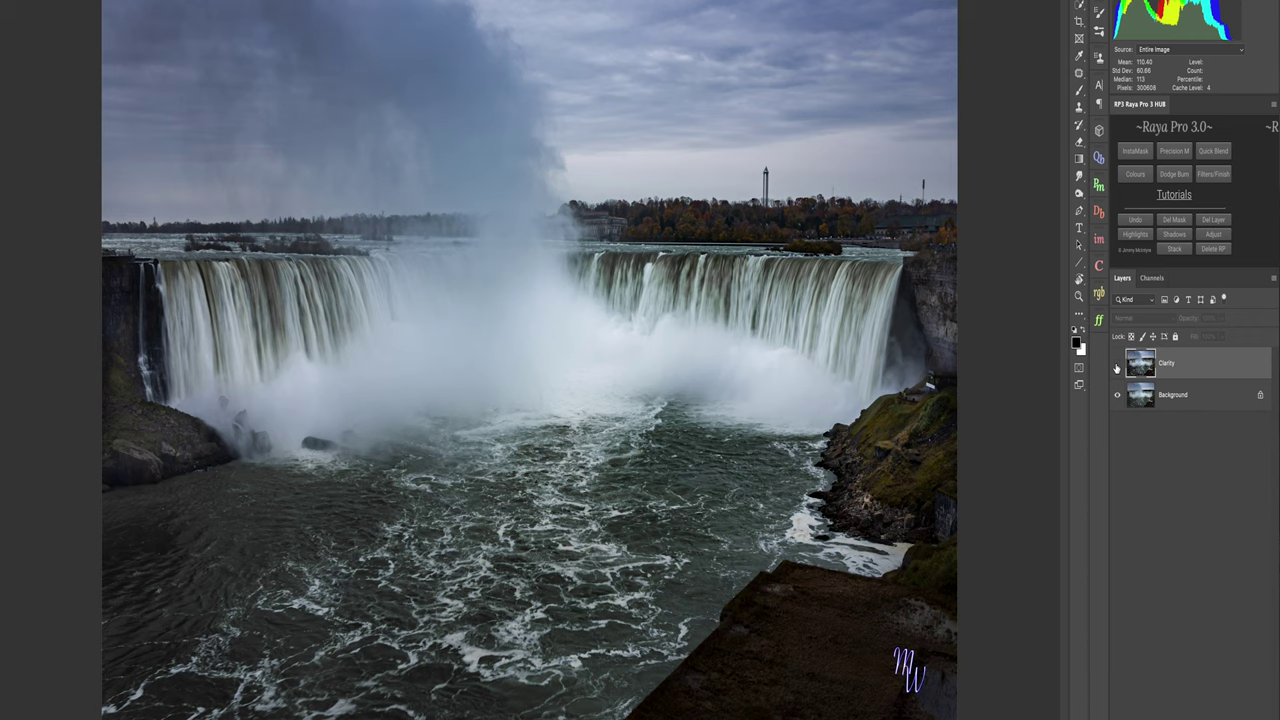
{"action": "left_click", "coordinate": [1117, 367]}
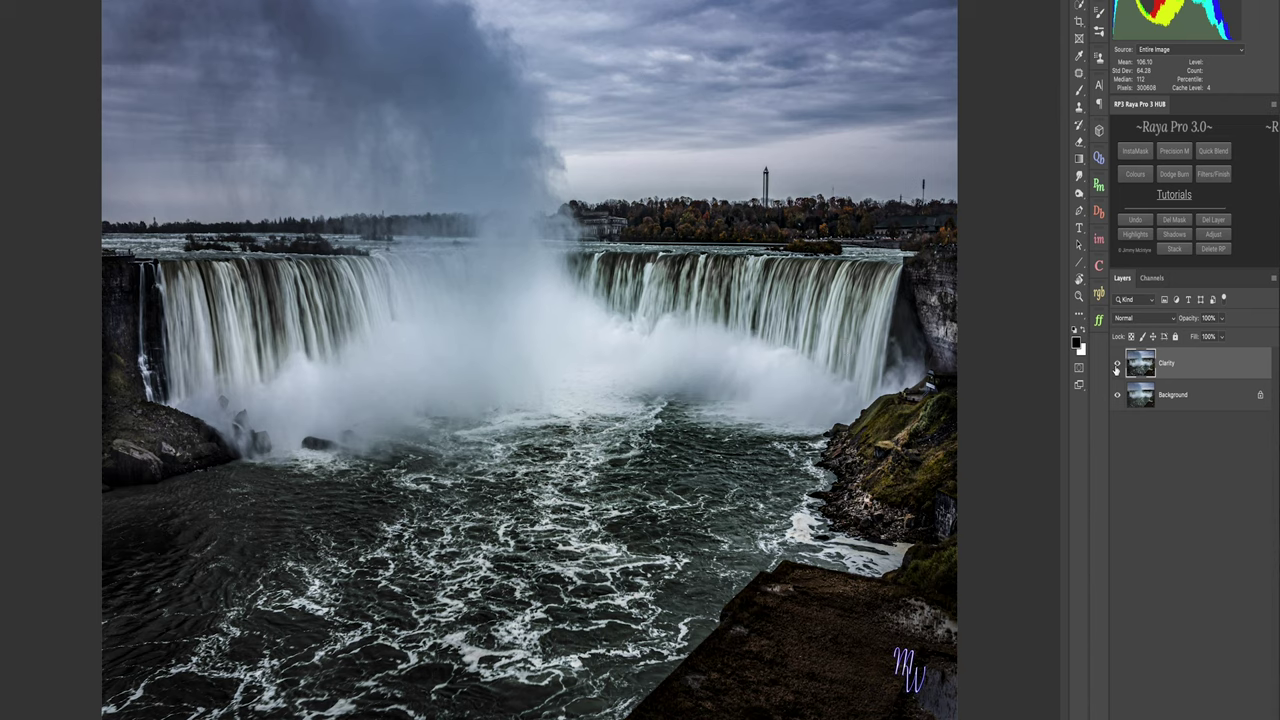
{"action": "left_click", "coordinate": [1117, 366]}
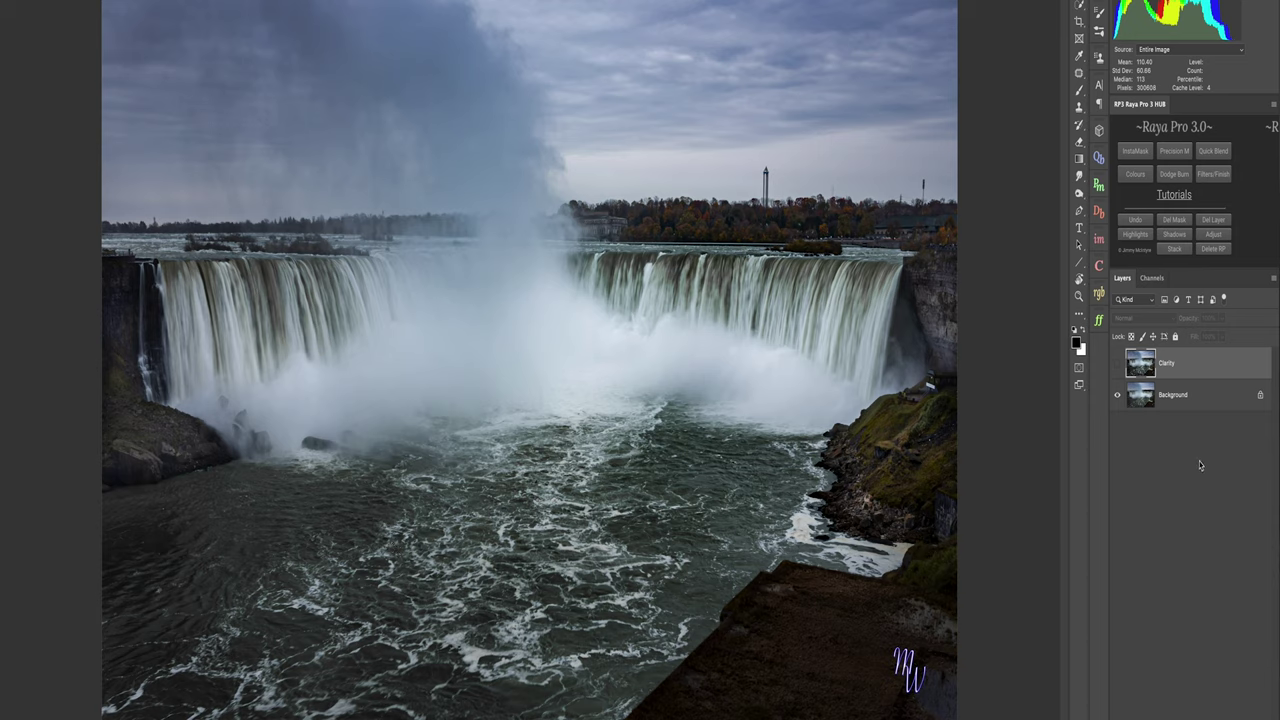
{"action": "left_click", "coordinate": [1116, 366]}
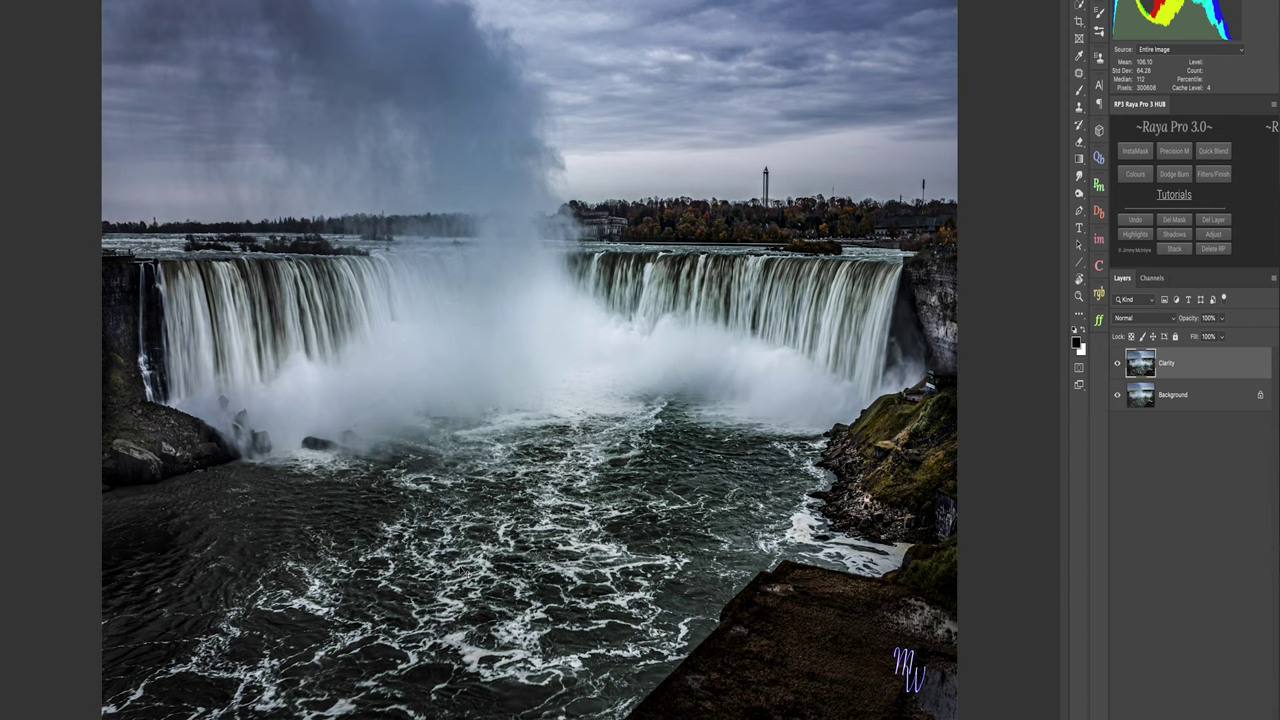
{"action": "left_click", "coordinate": [1118, 366]}
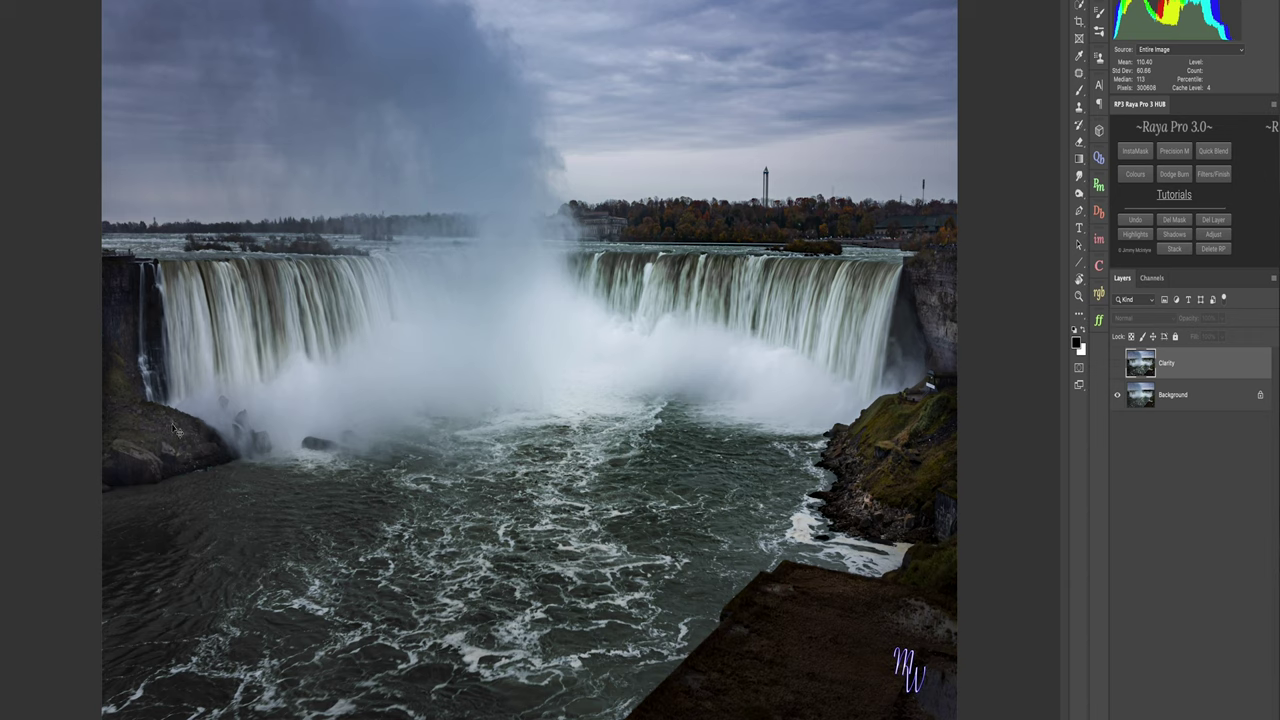
- Show the Clarity layer and give it a layer mask inverted to solid black
{"action": "left_click", "coordinate": [1117, 366]}
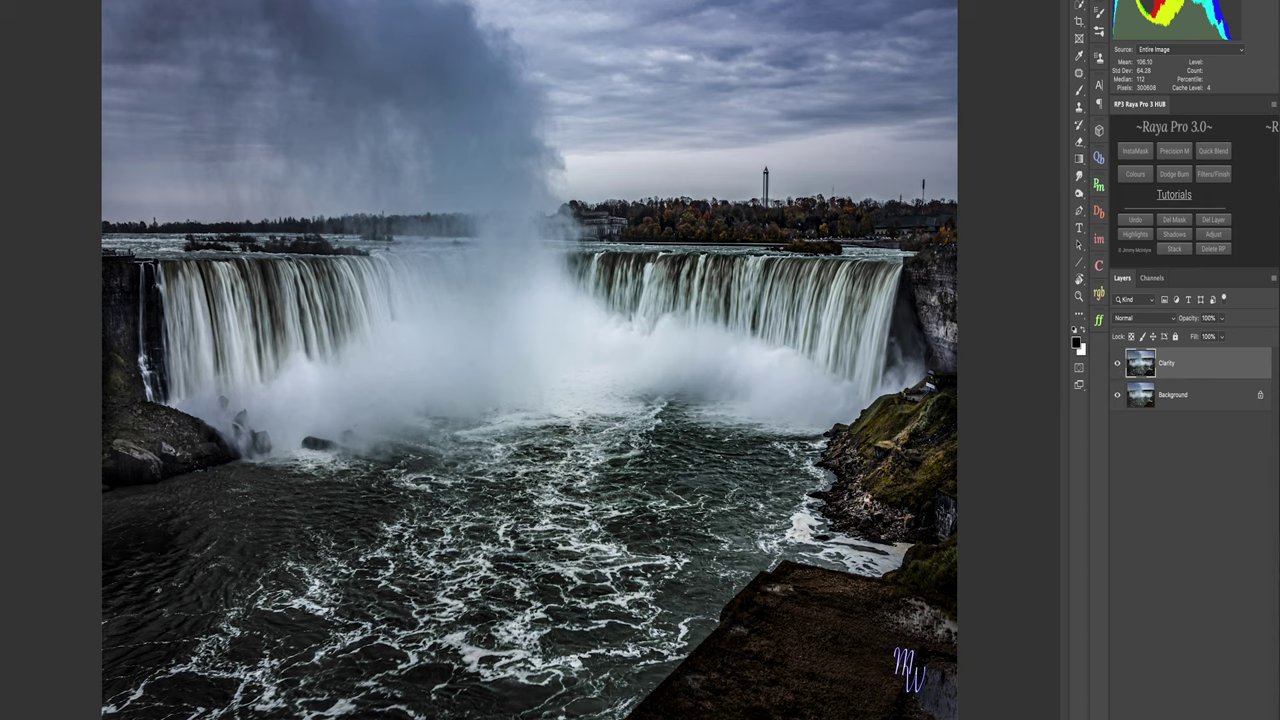
{"action": "left_click", "coordinate": [1200, 715]}
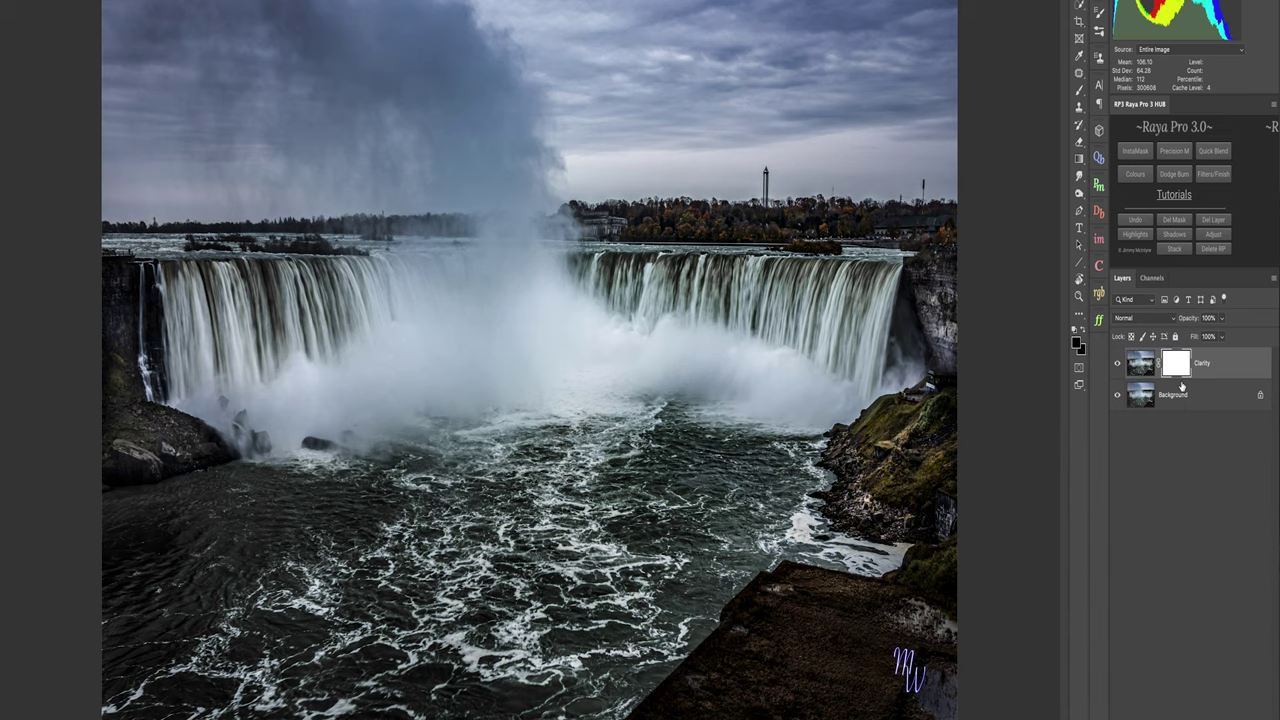
{"action": "key", "text": "ctrl+i"}
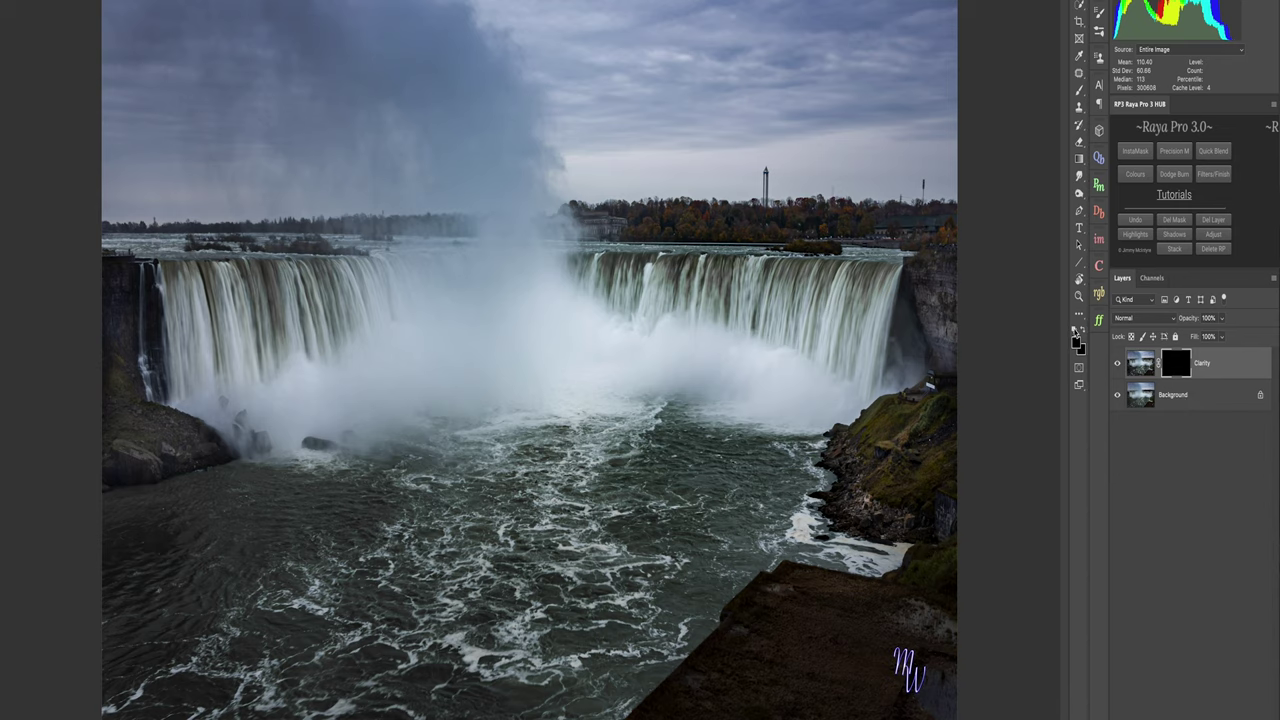
- Make white the foreground colour and select the Brush tool
{"action": "left_click", "coordinate": [1074, 329]}
{"action": "key", "text": "b"}
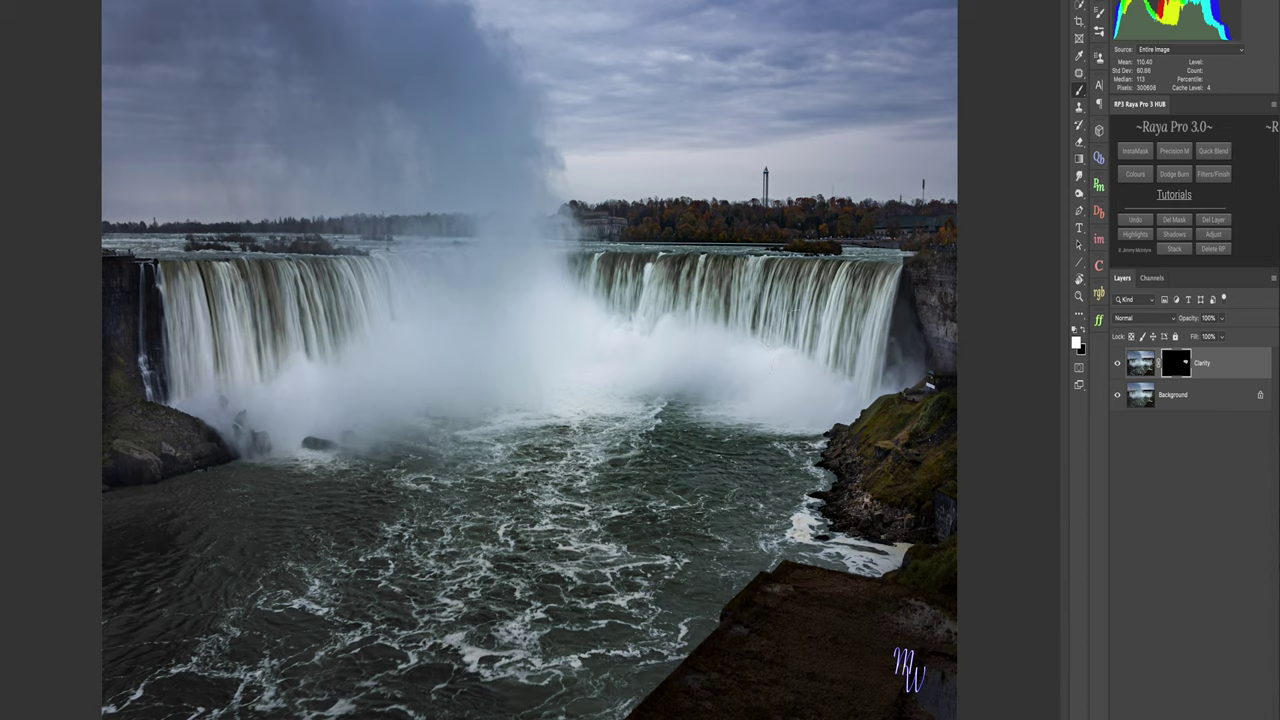
- Choose a soft round brush tip and paint white over the left falls on the Clarity mask
{"action": "right_click", "coordinate": [50, 50]}
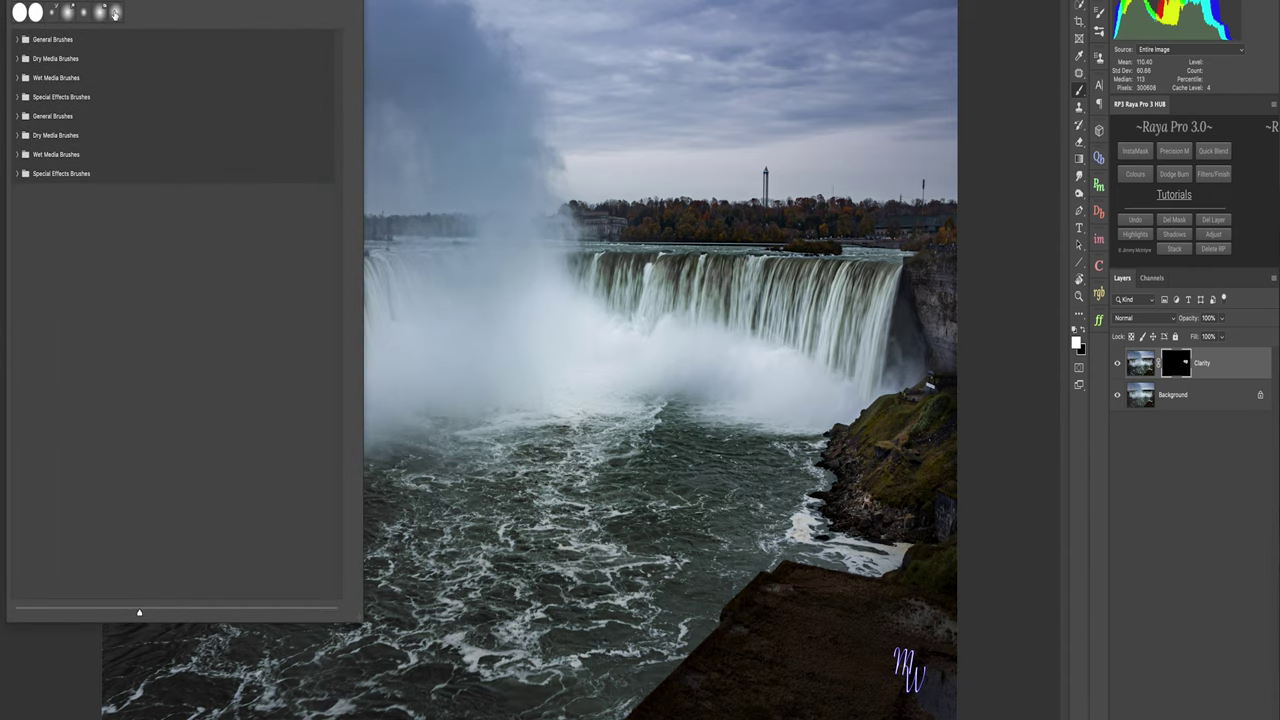
{"action": "left_click", "coordinate": [114, 13]}
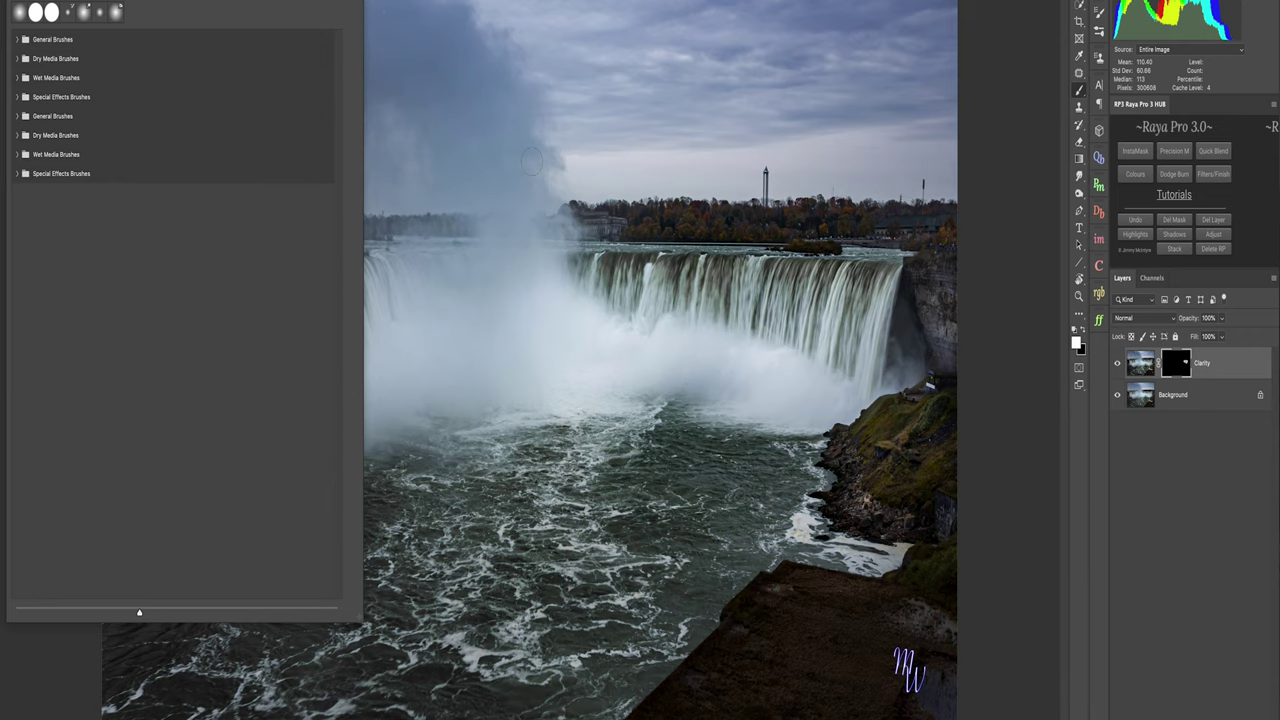
{"action": "key", "text": "Return"}
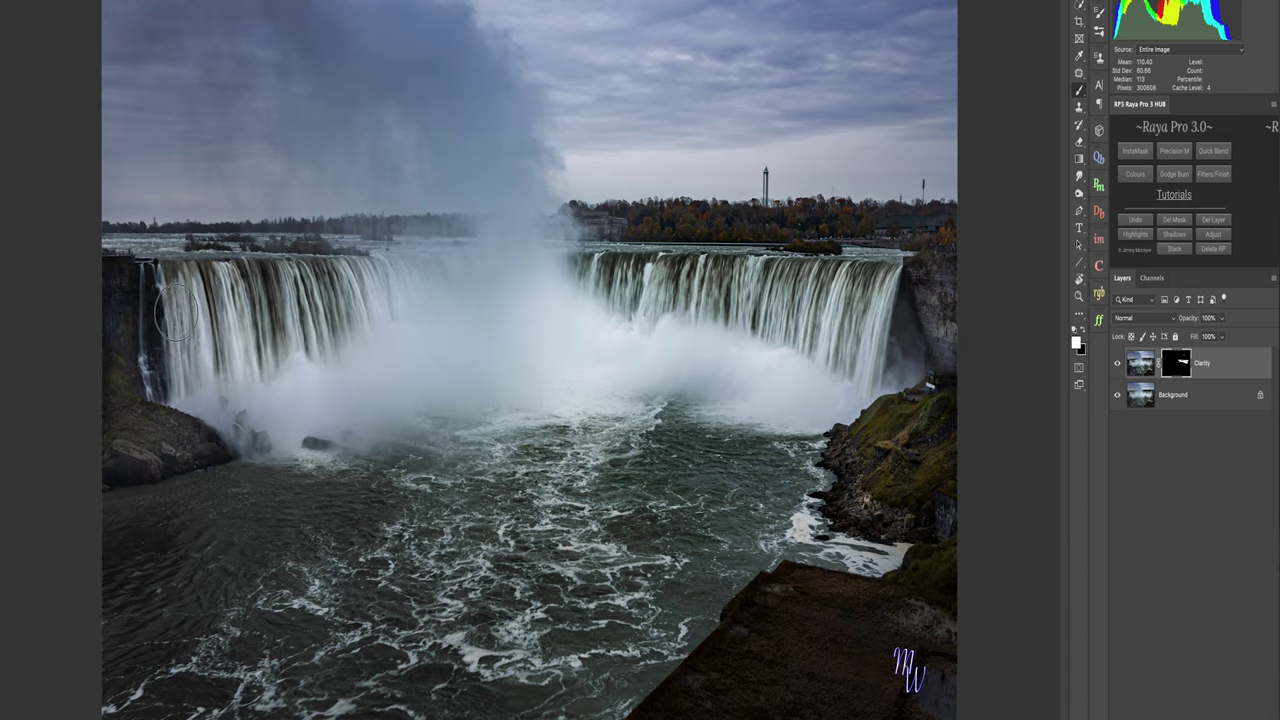
{"action": "left_click_drag", "start_coordinate": [150, 268], "coordinate": [160, 354]}
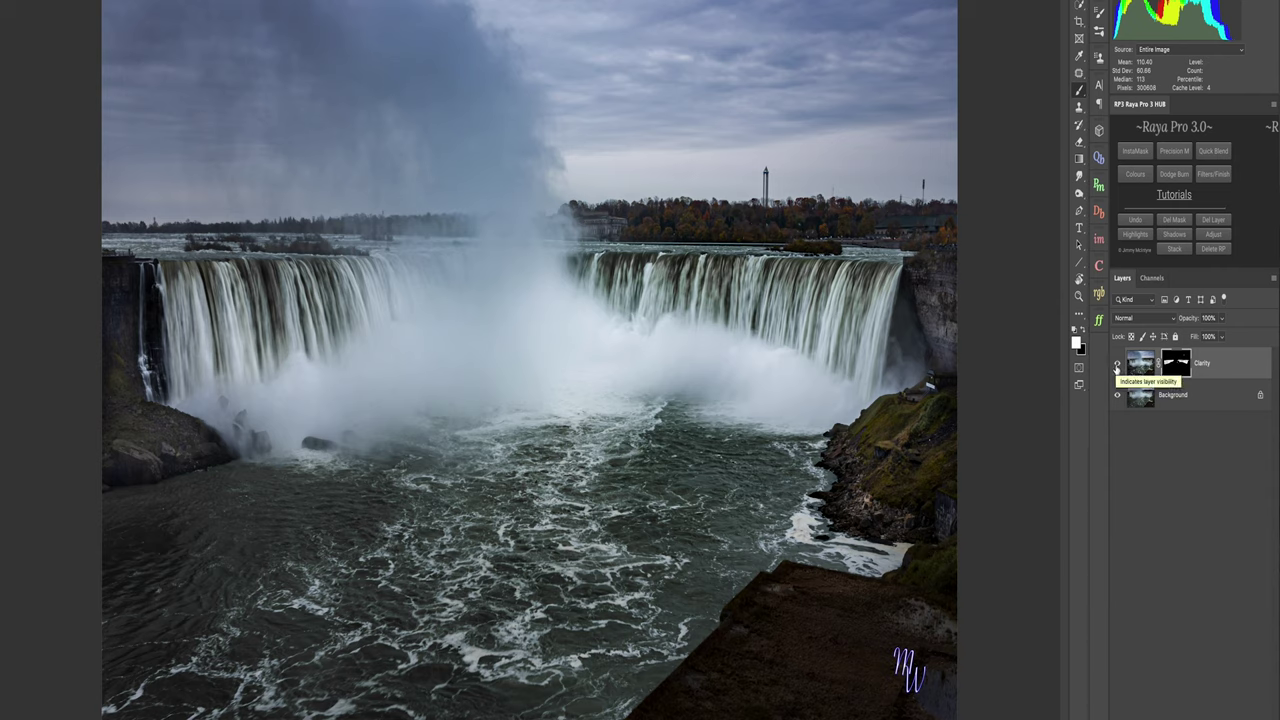
- Hide, show, then hide the Niagara photo's Clarity layer to compare the original with the effect
{"action": "left_click", "coordinate": [1117, 365]}
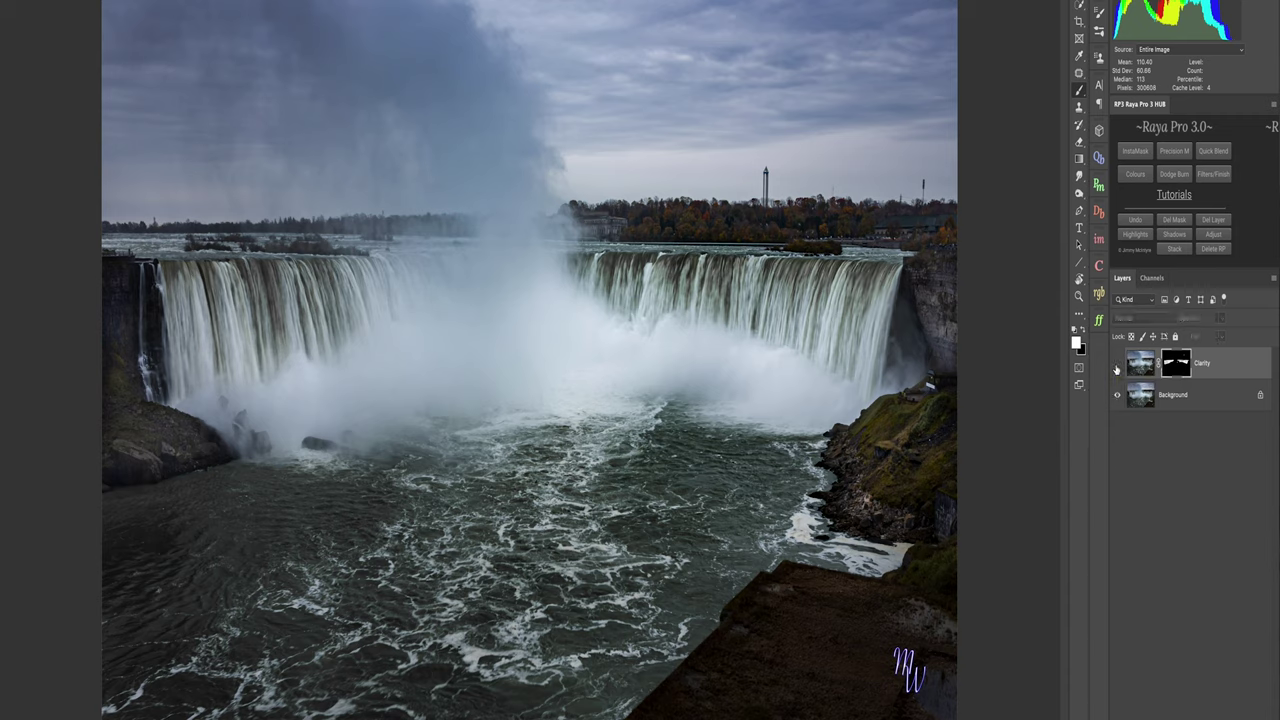
{"action": "left_click", "coordinate": [1117, 366]}
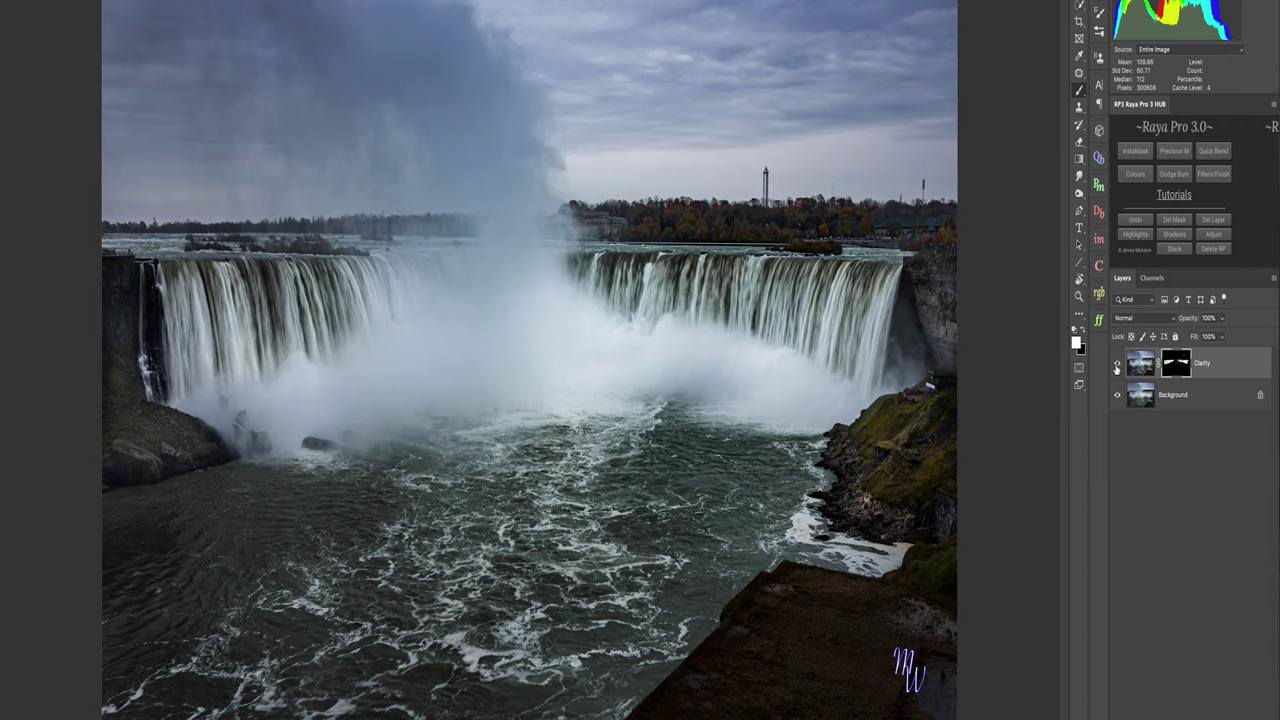
{"action": "left_click", "coordinate": [1117, 366]}
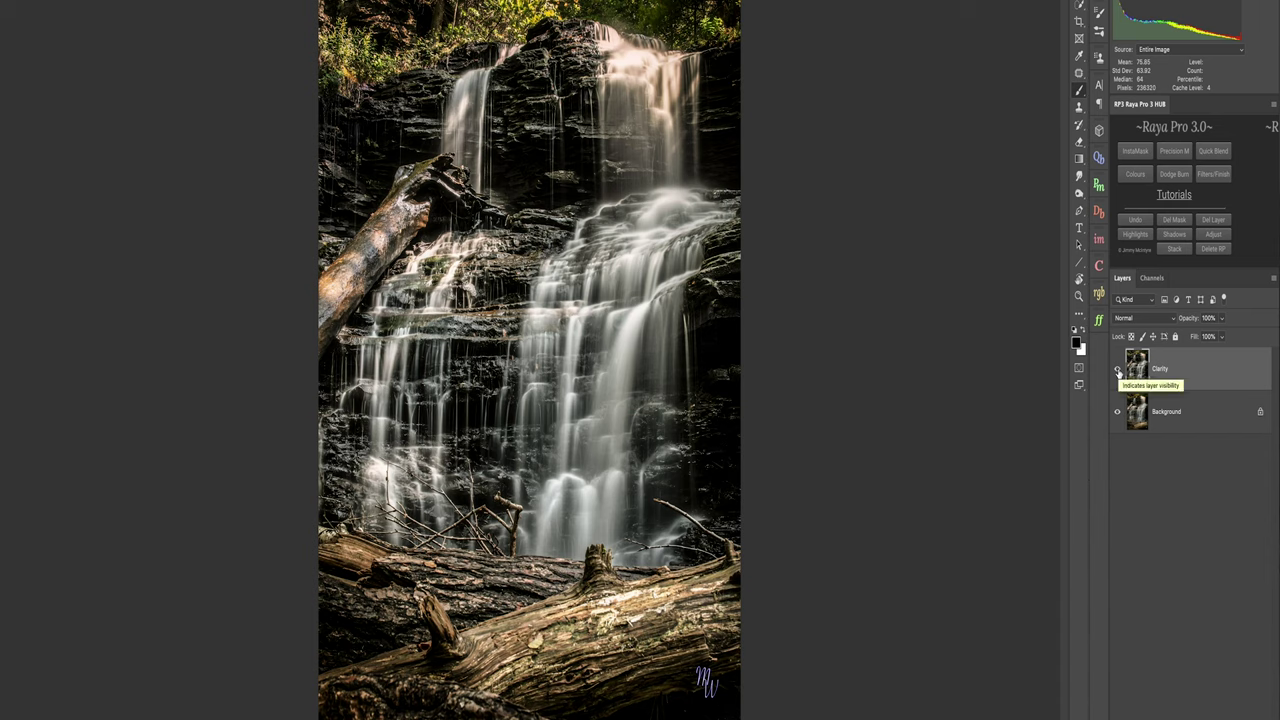
{"action": "left_click", "coordinate": [1118, 372]}
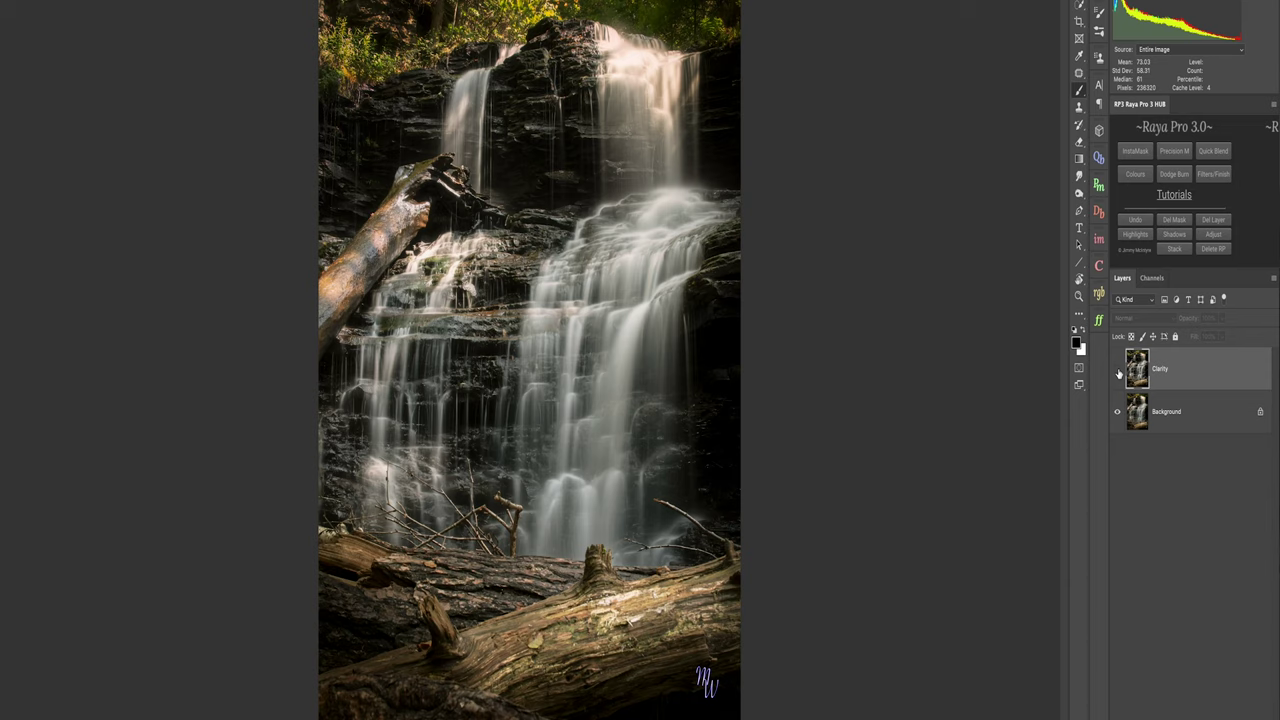
{"action": "left_click", "coordinate": [1118, 370]}
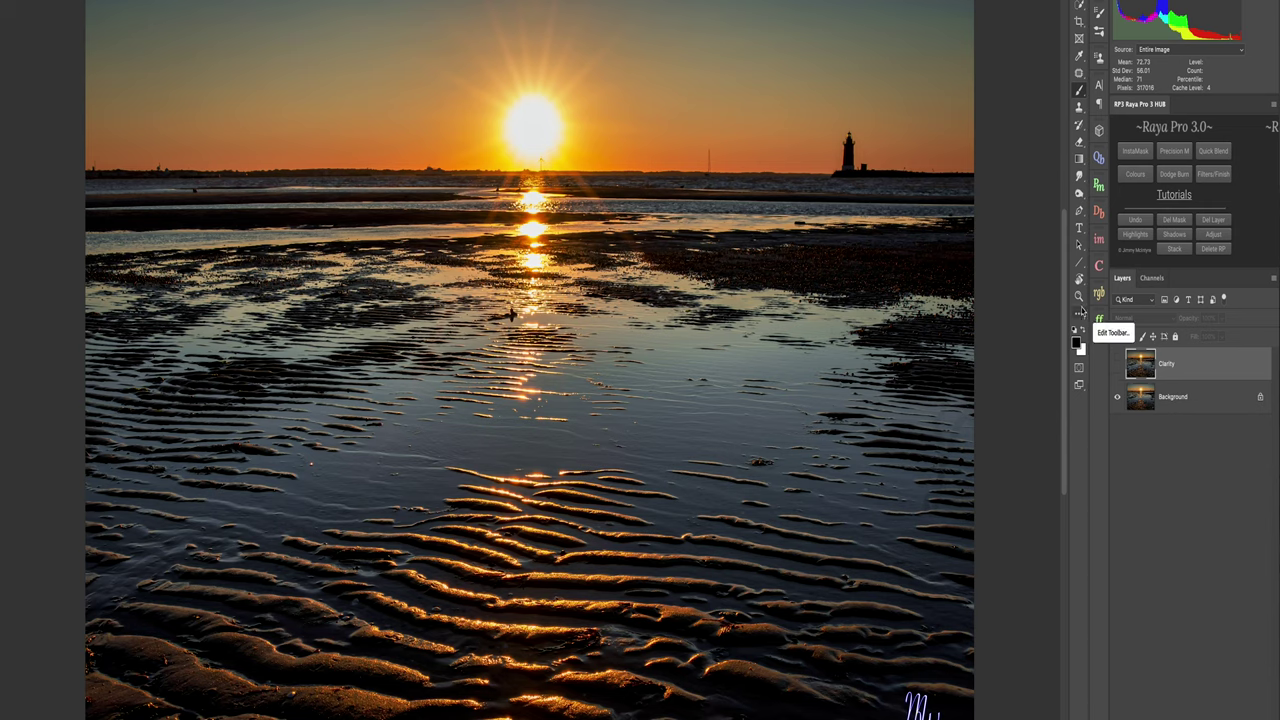
{"action": "left_click", "coordinate": [1118, 364]}
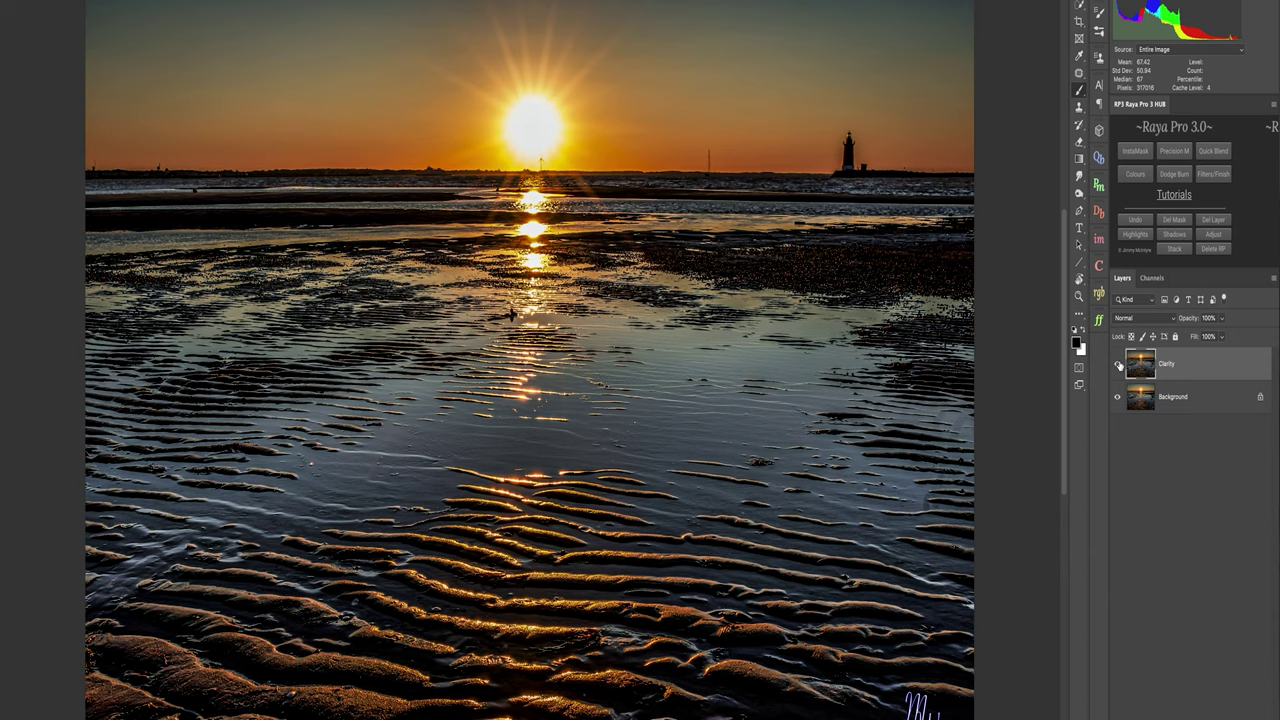
{"action": "left_click", "coordinate": [1118, 364]}
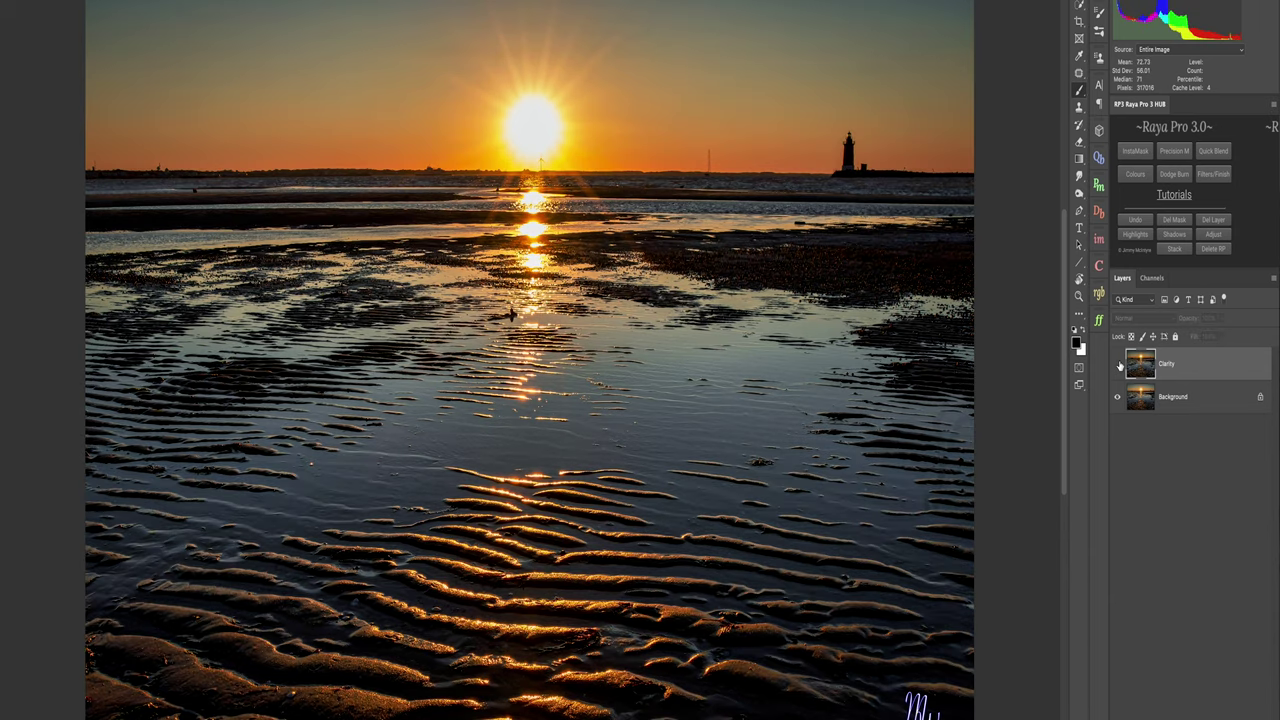
{"action": "left_click", "coordinate": [1118, 364]}
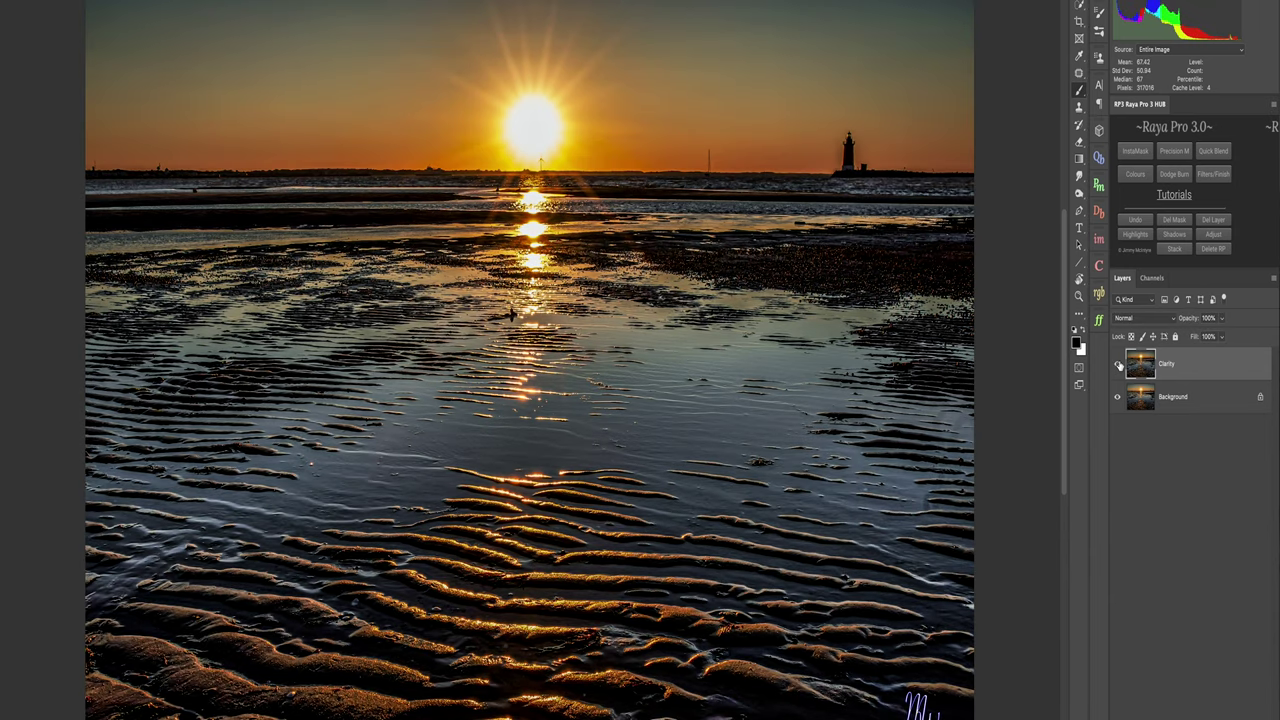
{"action": "left_click", "coordinate": [1118, 364]}
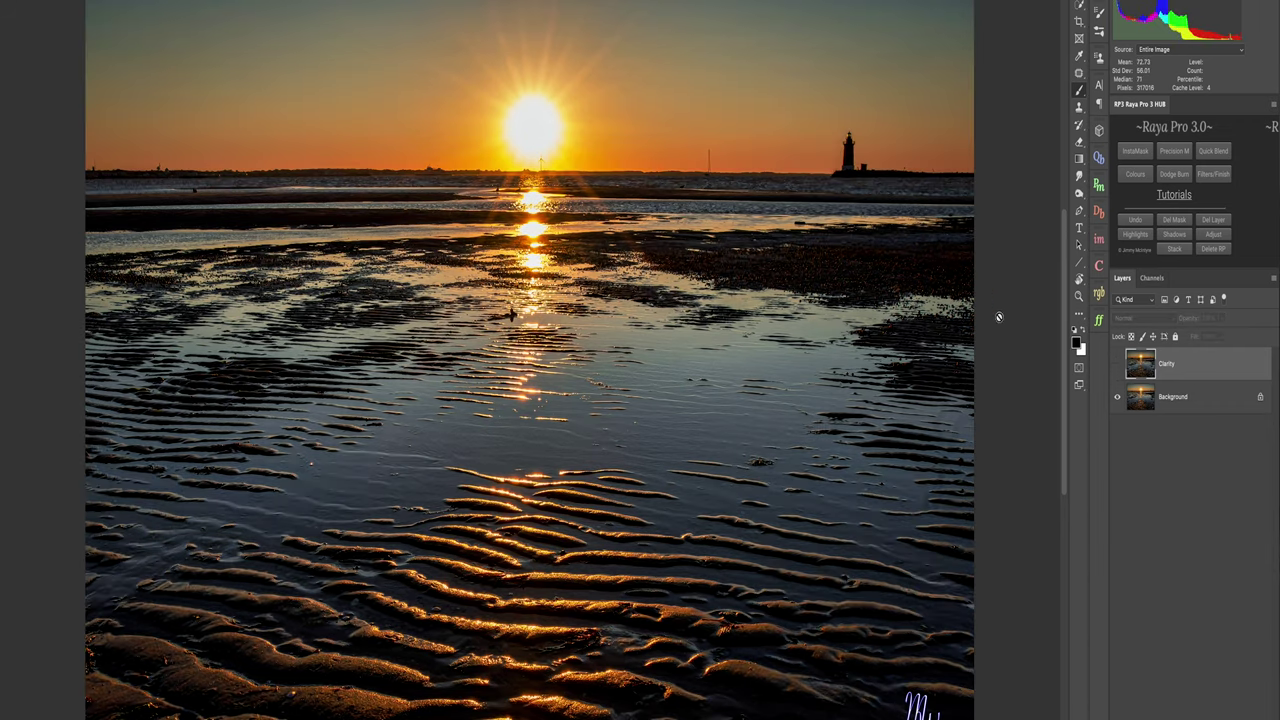
{"action": "left_click", "coordinate": [1118, 364]}
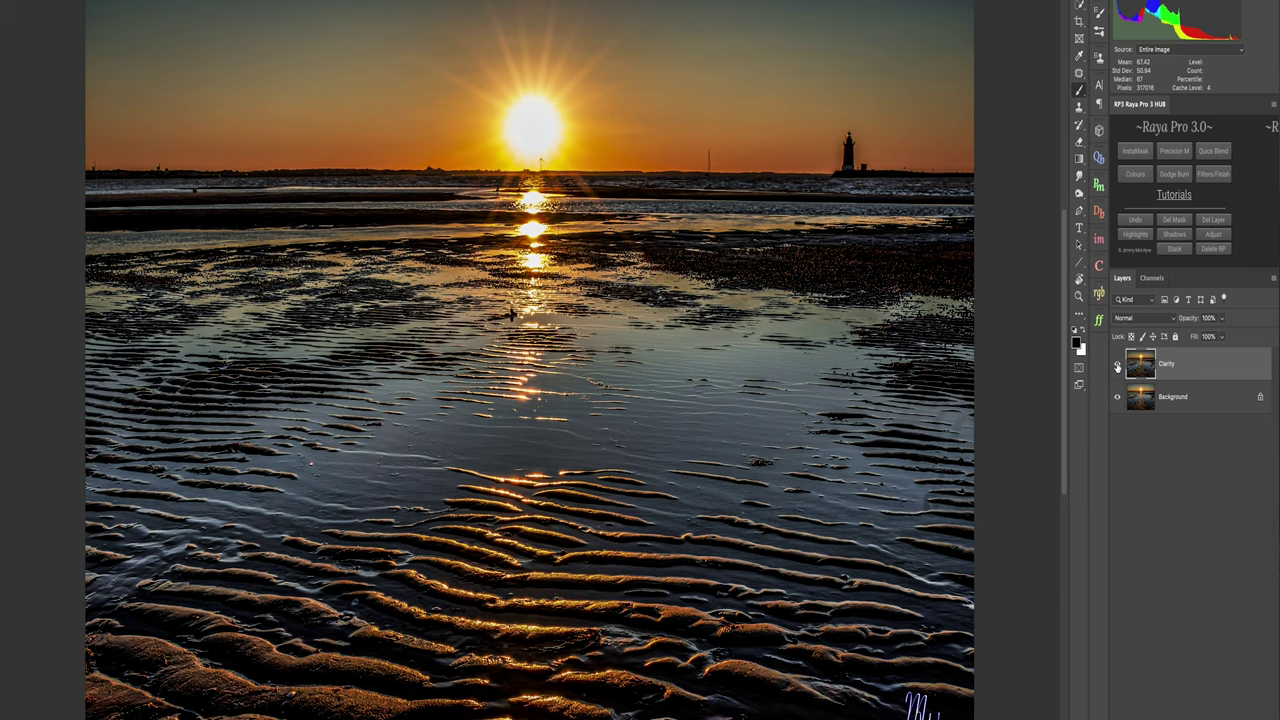
{"action": "left_click", "coordinate": [1118, 364]}
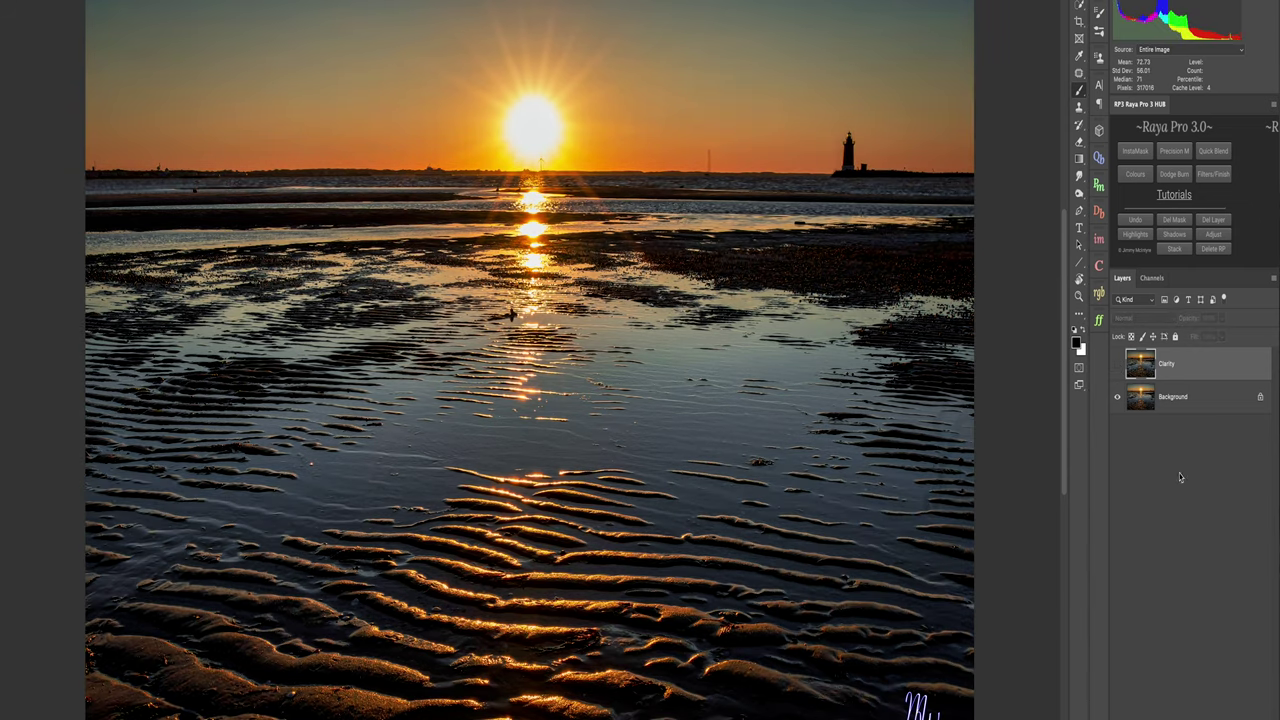
{"action": "left_click", "coordinate": [1118, 366]}
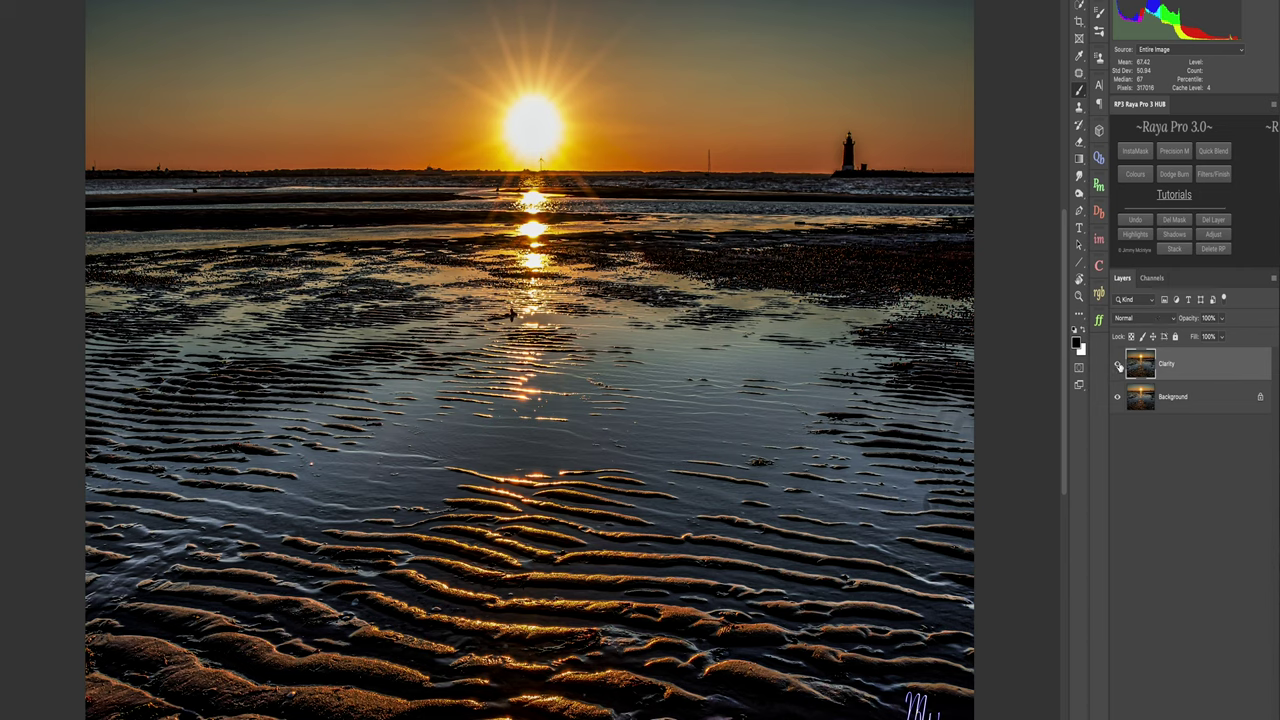
{"action": "left_click", "coordinate": [1119, 366]}
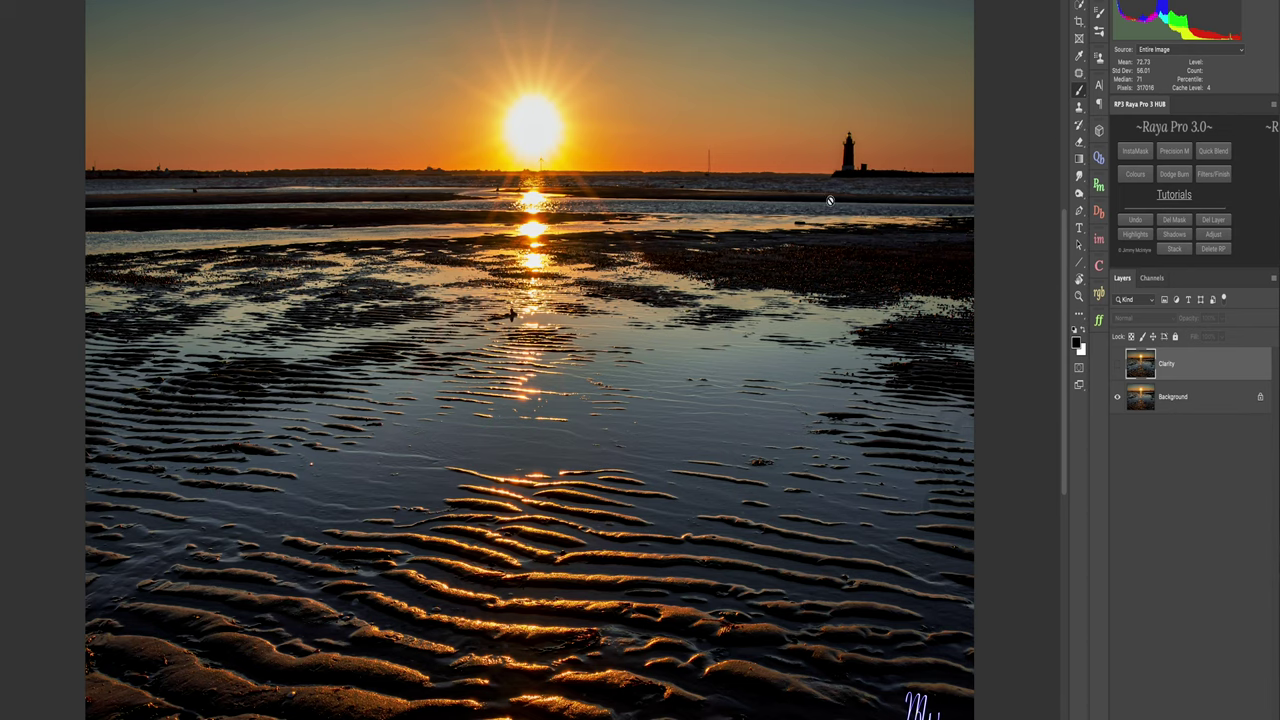
- Switch the sunset photo's Clarity layer on and off repeatedly, ending with it visible
{"action": "left_click", "coordinate": [1118, 366]}
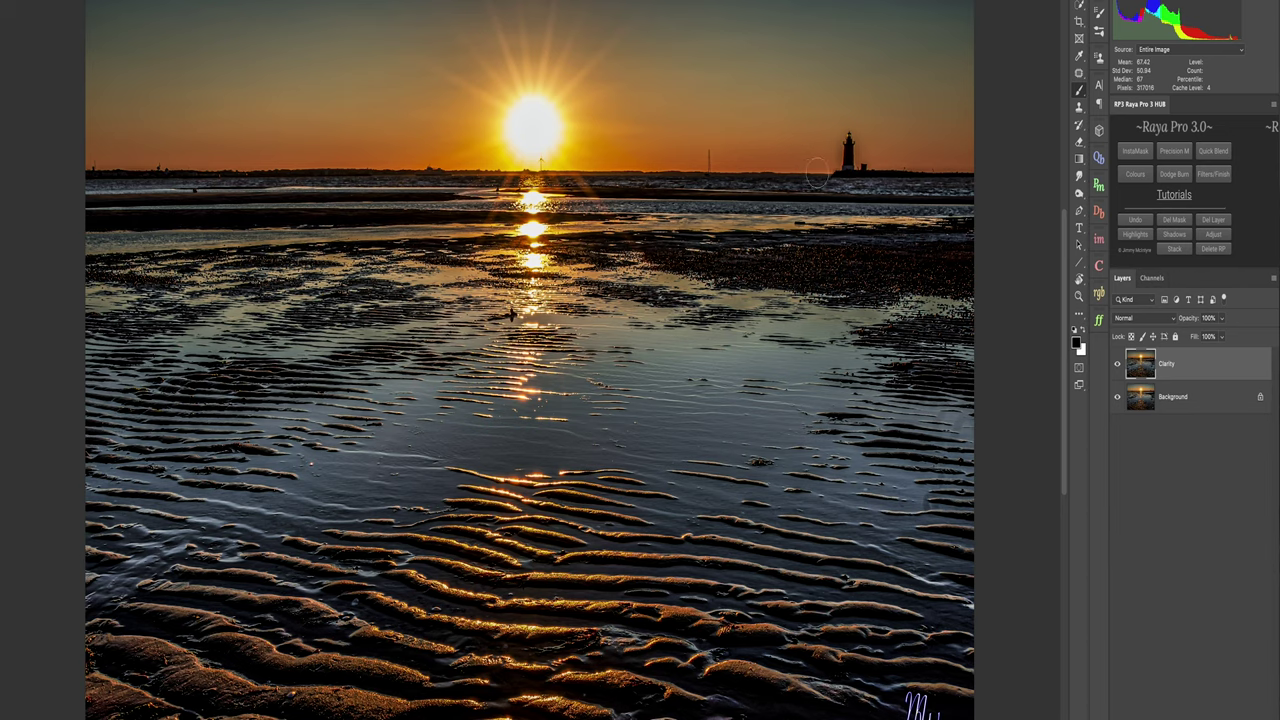
{"action": "left_click", "coordinate": [1118, 366]}
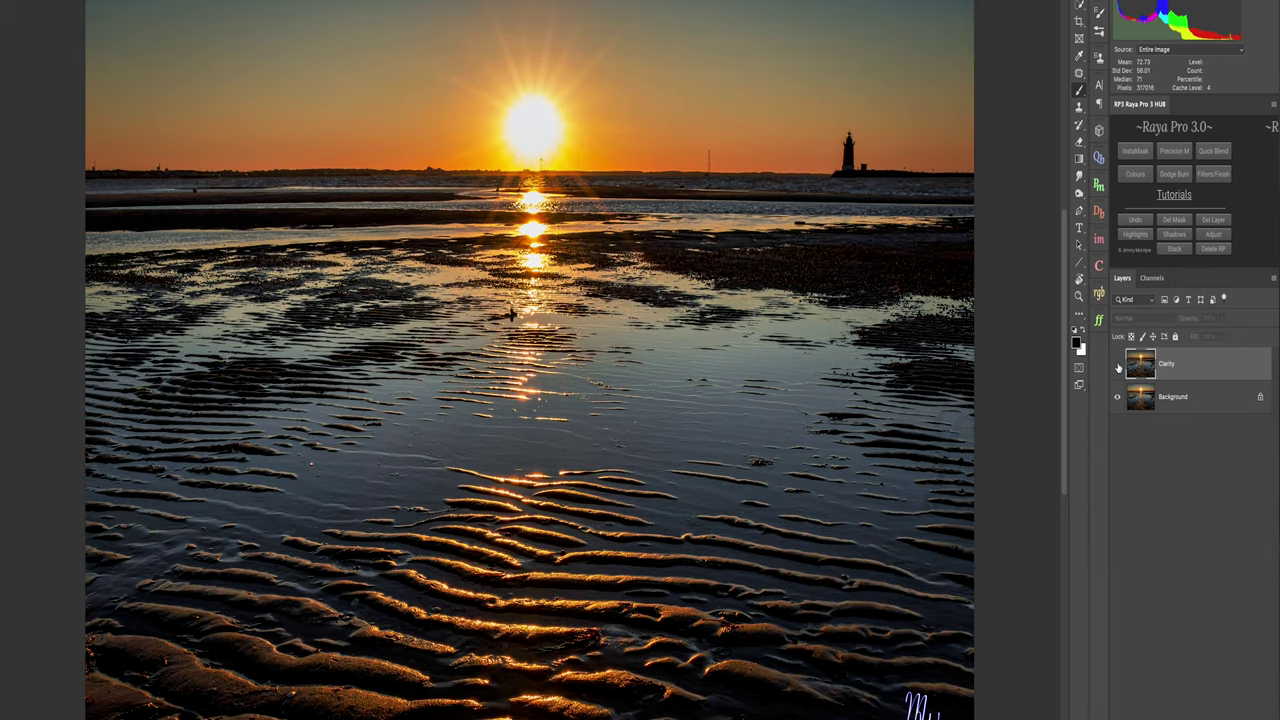
{"action": "left_click", "coordinate": [1118, 366]}
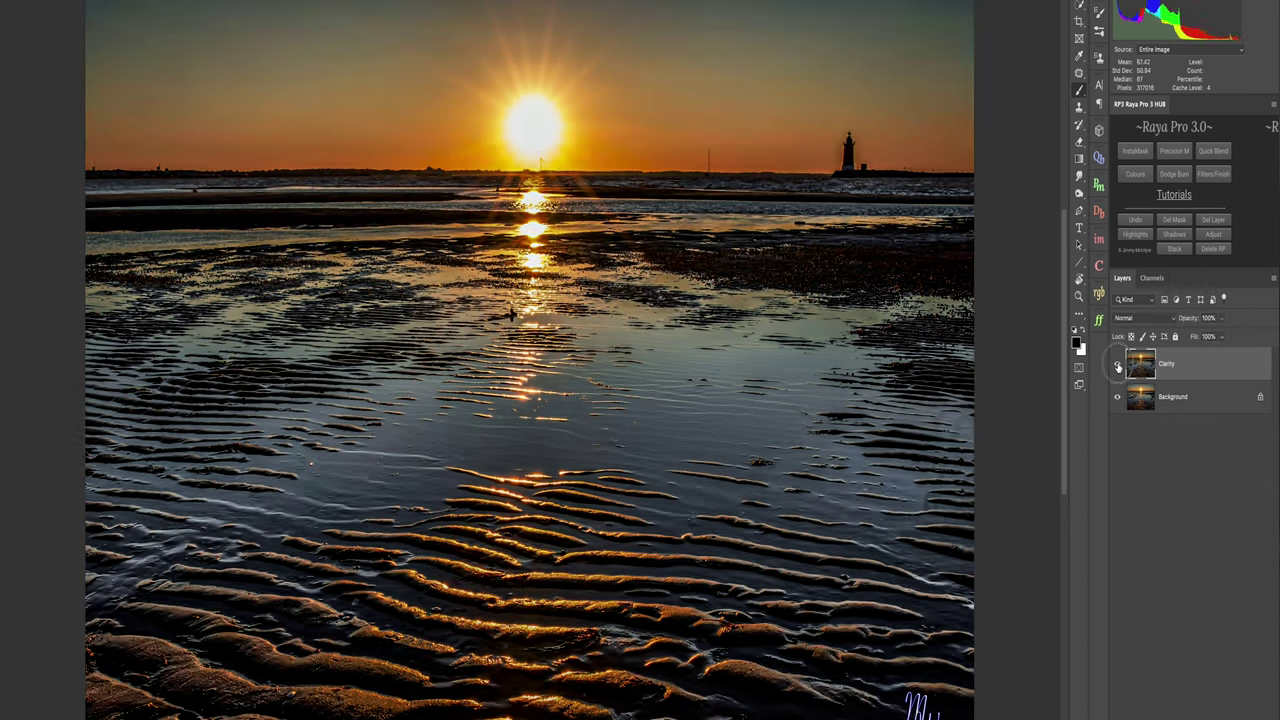
{"action": "left_click", "coordinate": [1118, 366]}
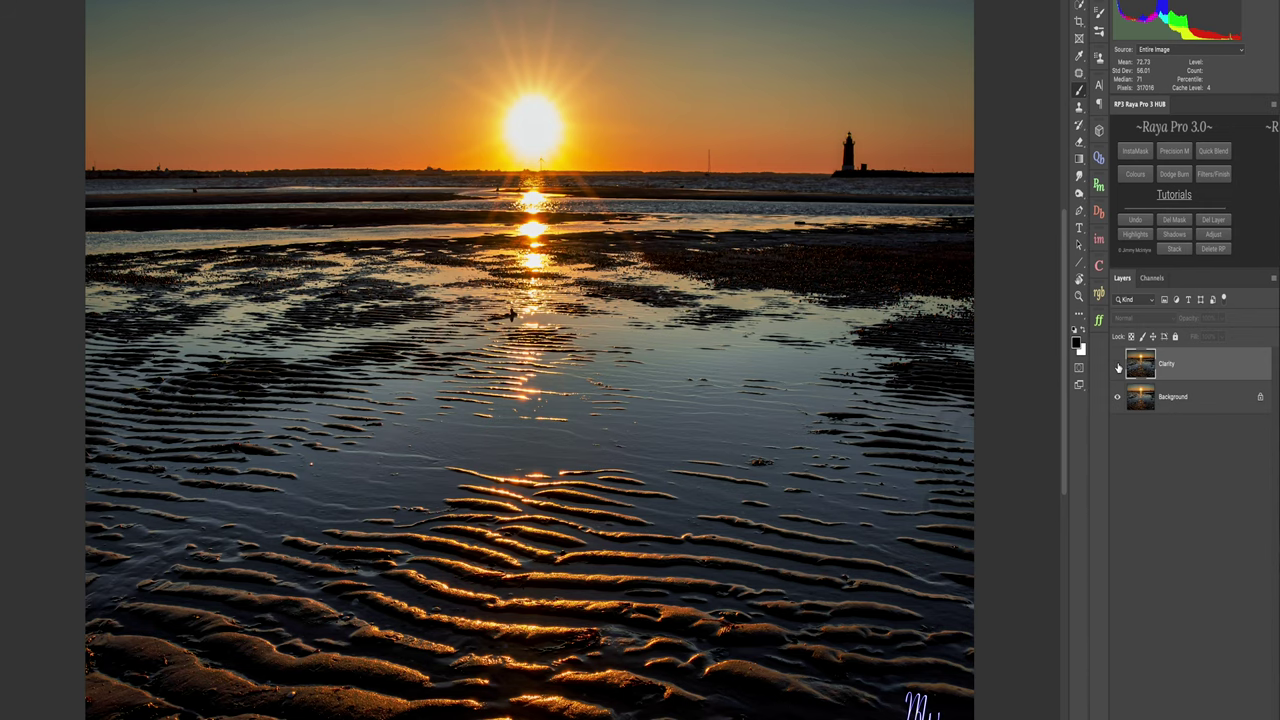
{"action": "left_click", "coordinate": [1118, 366]}
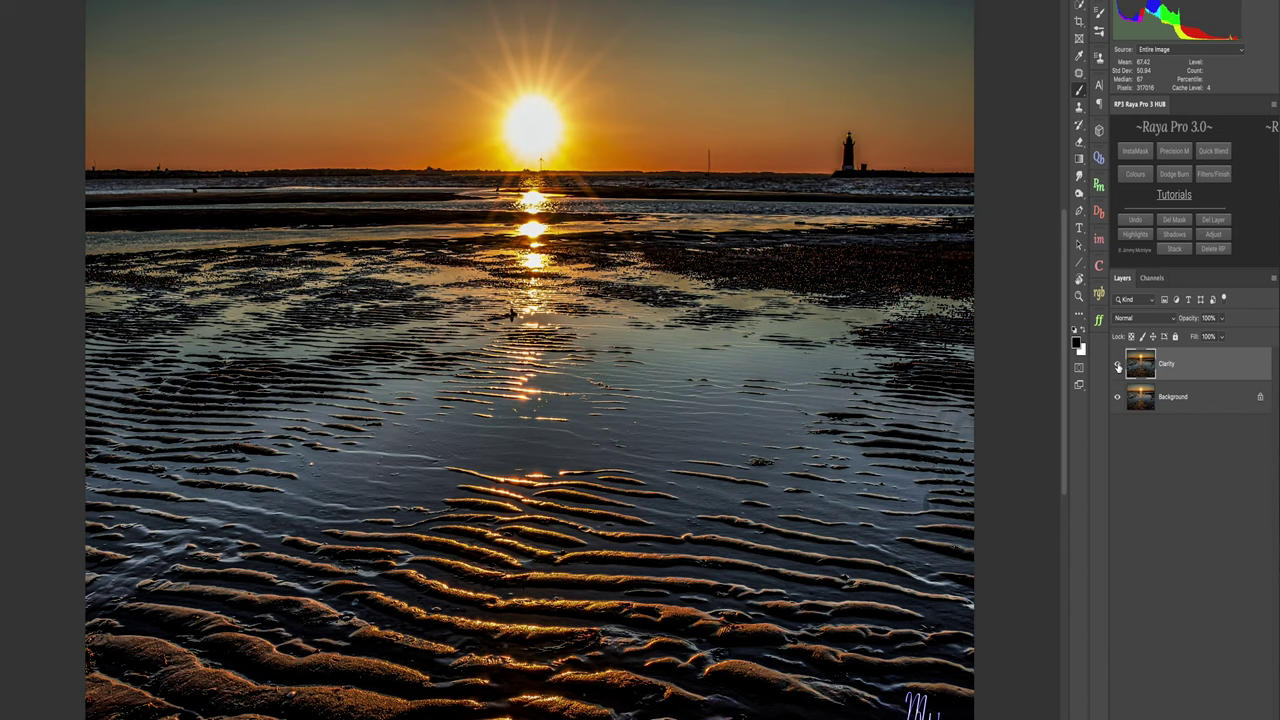